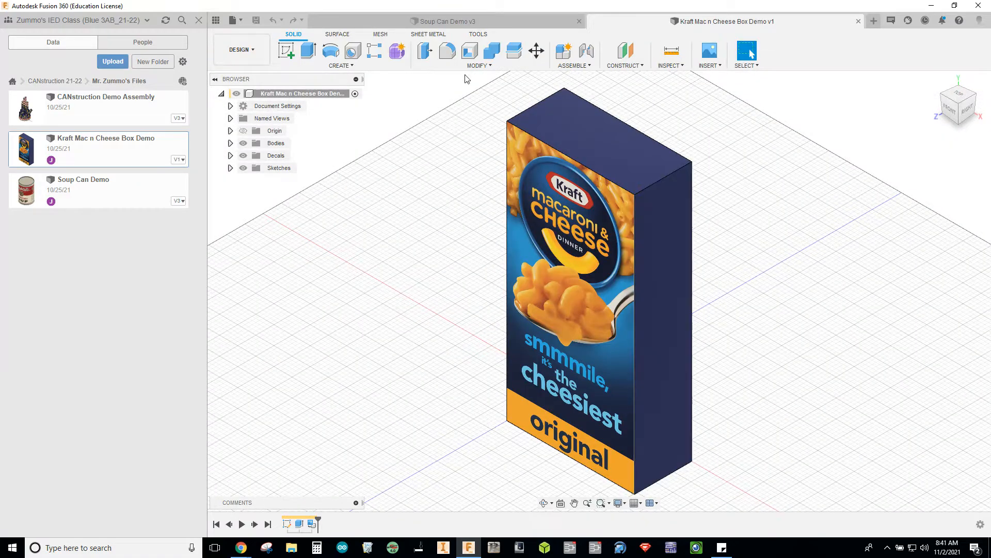
Examine the soup can and macaroni and cheese box demo models, rotating each to inspect its shape and label artwork
left_click(440, 22)
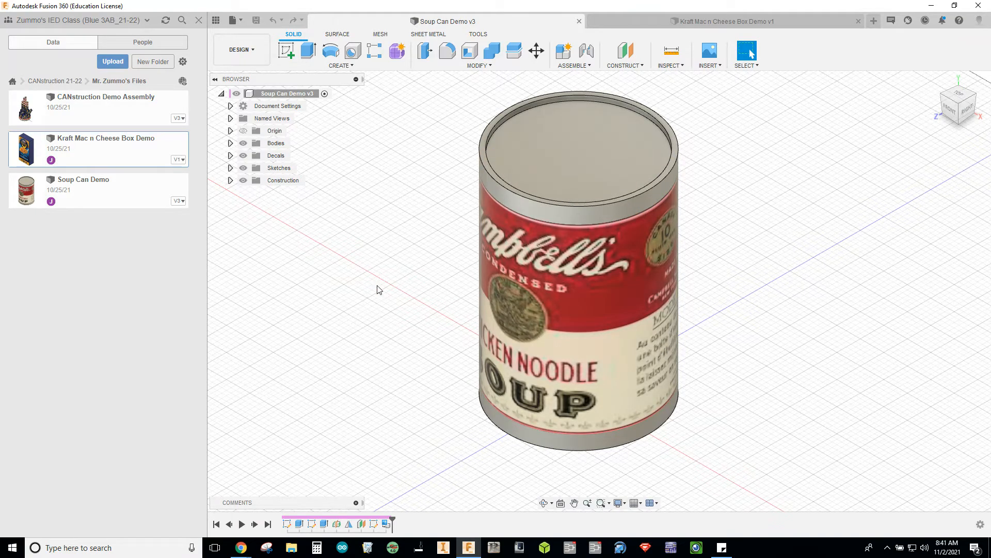
middle_click_drag(365, 298, 509, 141, "shift")
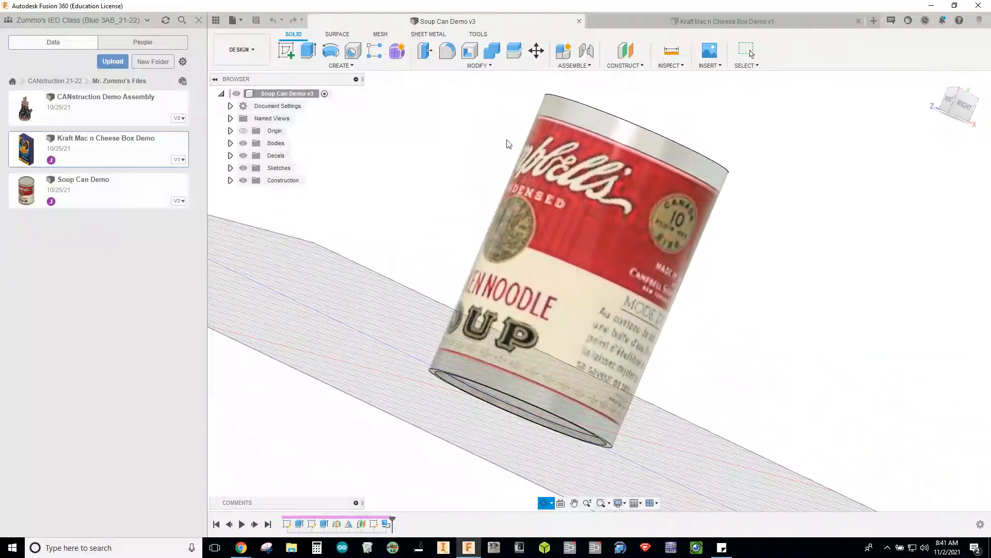
left_click(656, 23)
mouse_move(756, 169)
middle_mouse_down("shift")
mouse_move(663, 152)
mouse_move(728, 167)
mouse_move(772, 159)
middle_mouse_up("shift")
left_click(471, 22)
left_click(935, 81)
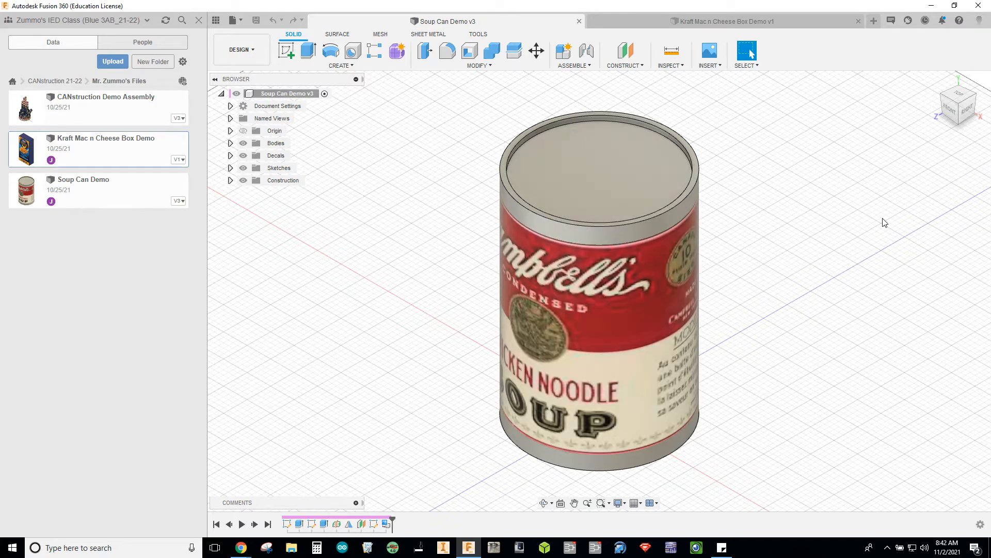
left_click(698, 20)
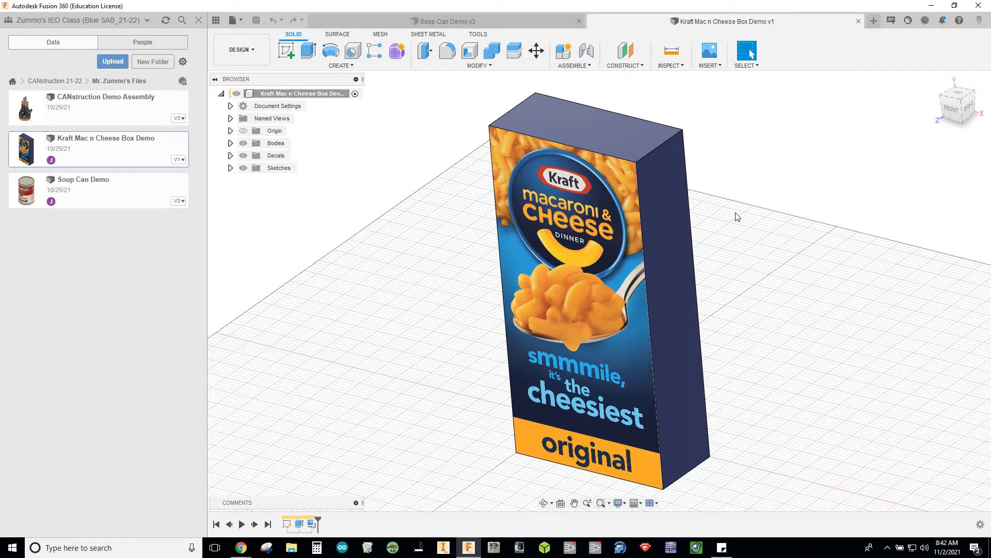
Replay the Soup Can Demo's complete feature history from the beginning
left_click(398, 23)
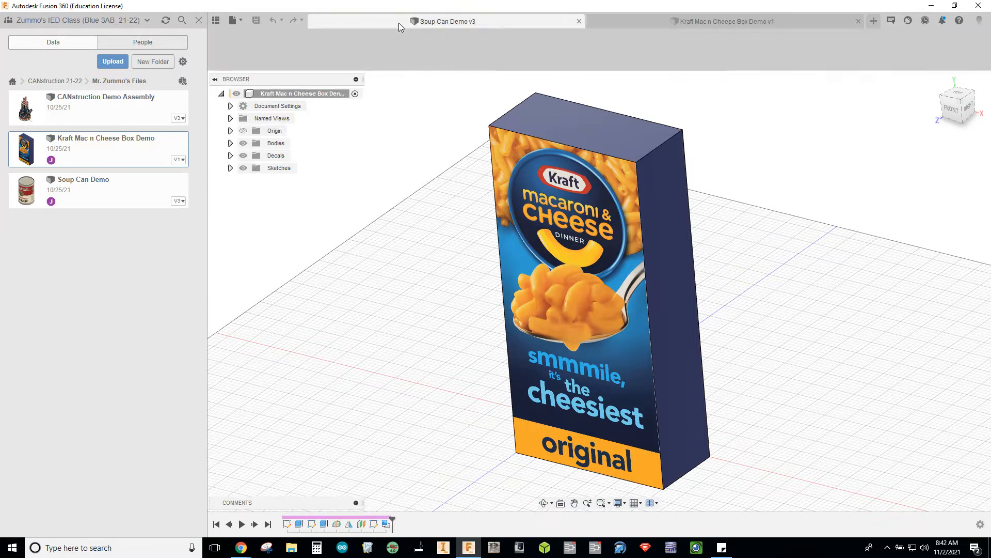
left_click(216, 524)
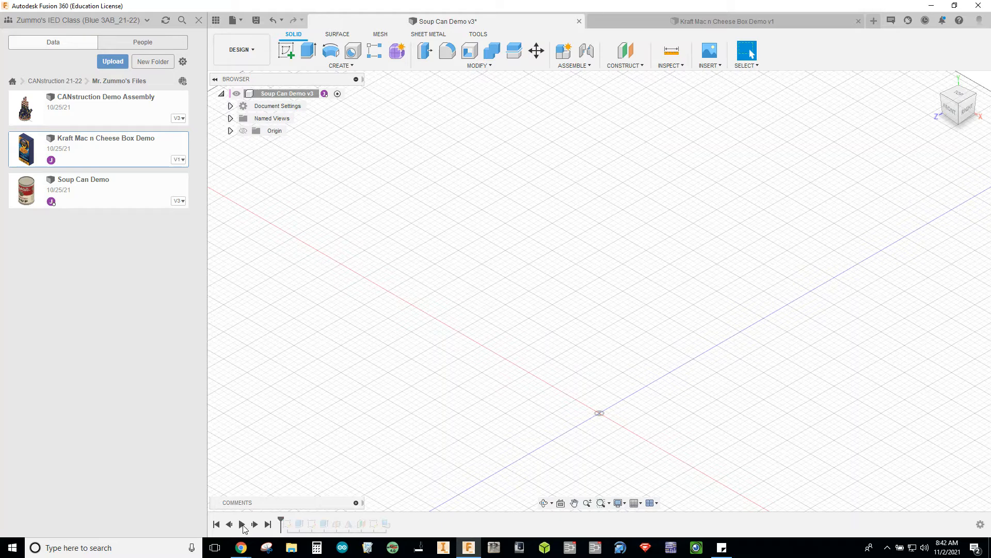
left_click(242, 524)
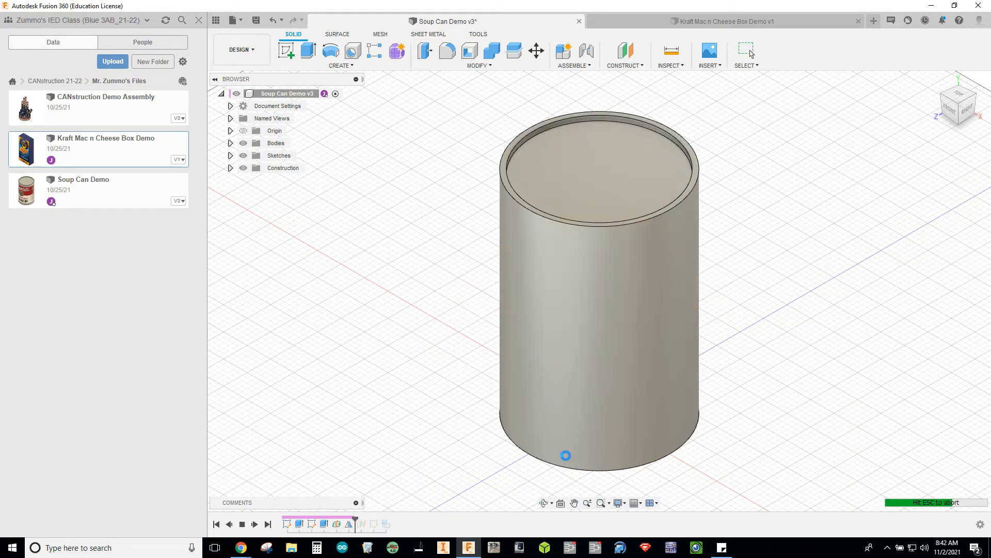
Step through the soup can's history one feature at a time, from the first sketch to the label decal
left_click(217, 524)
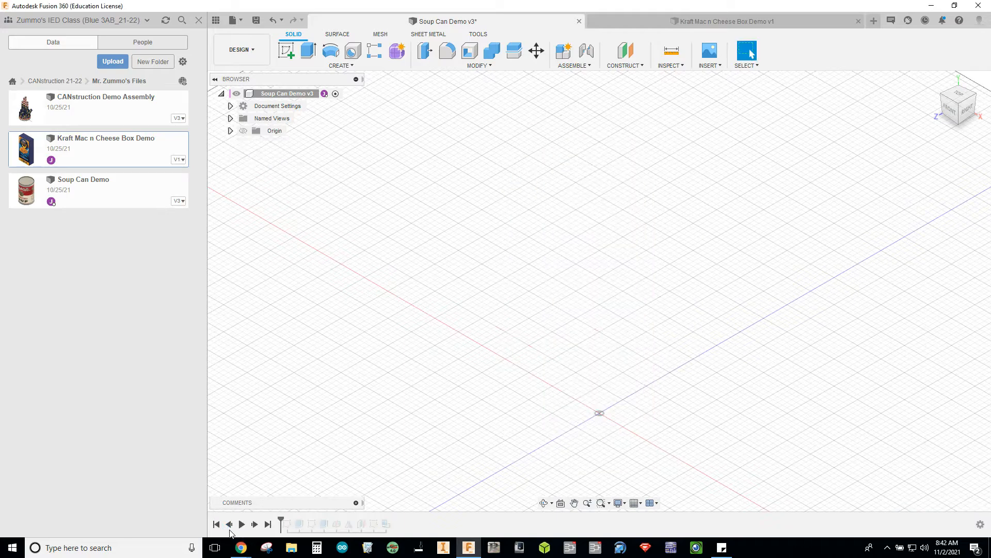
left_click(256, 525)
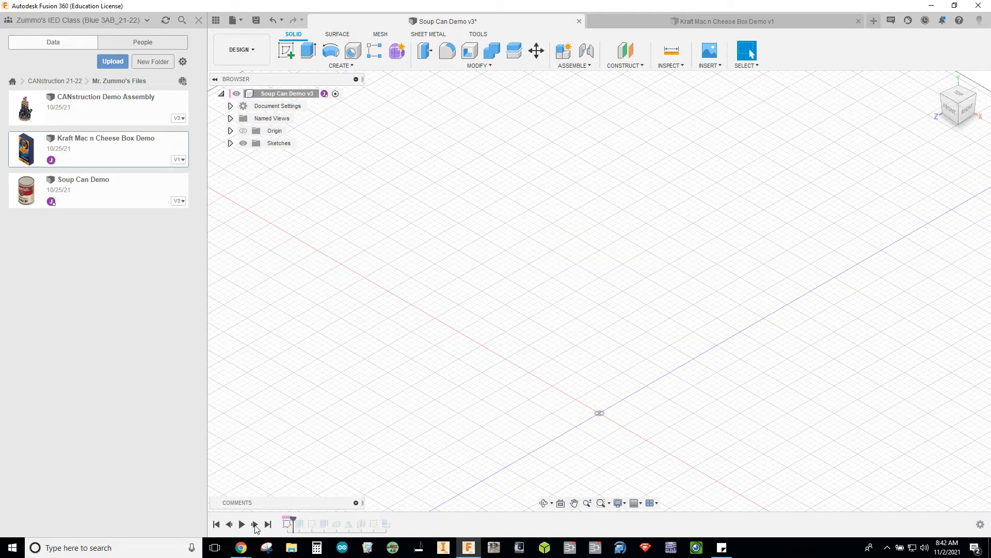
left_click(255, 524)
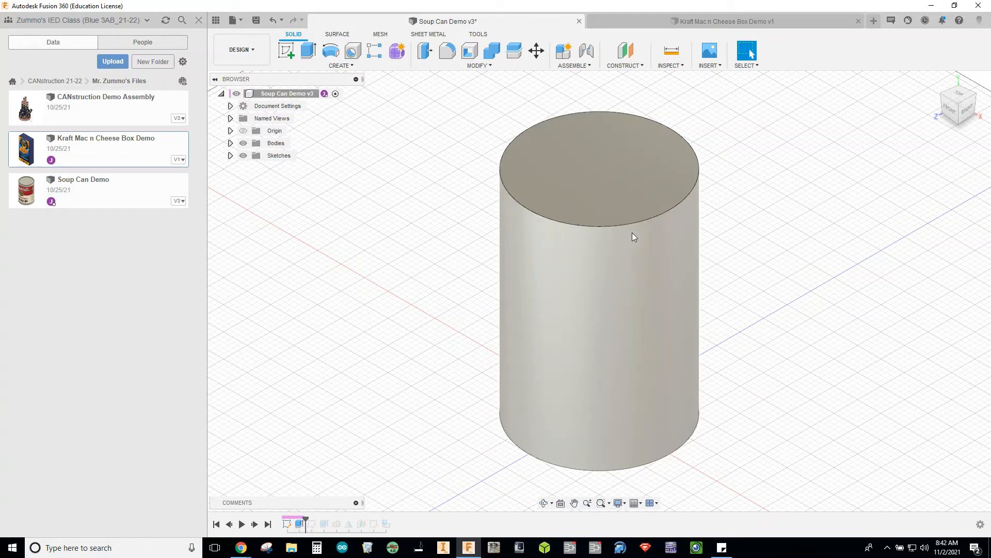
left_click(255, 524)
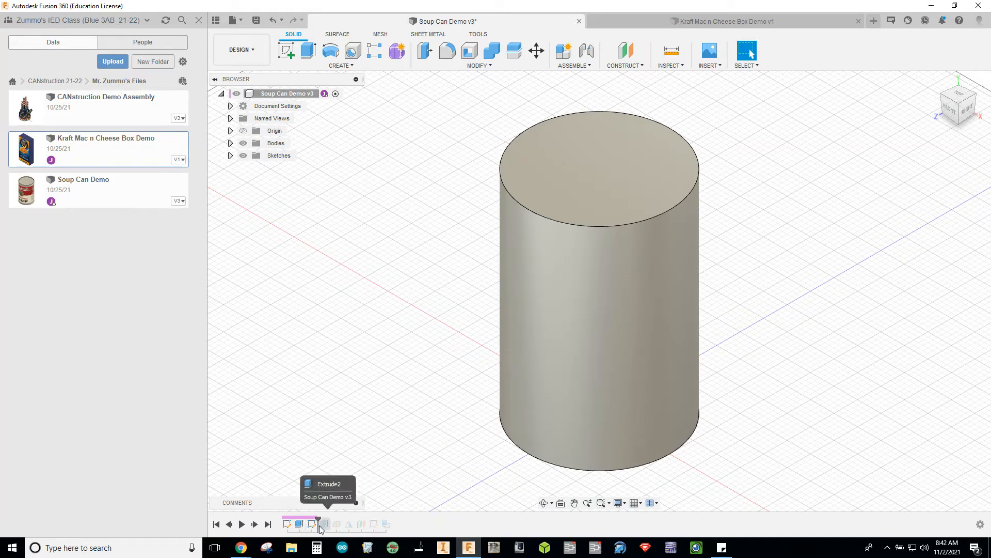
left_click(255, 524)
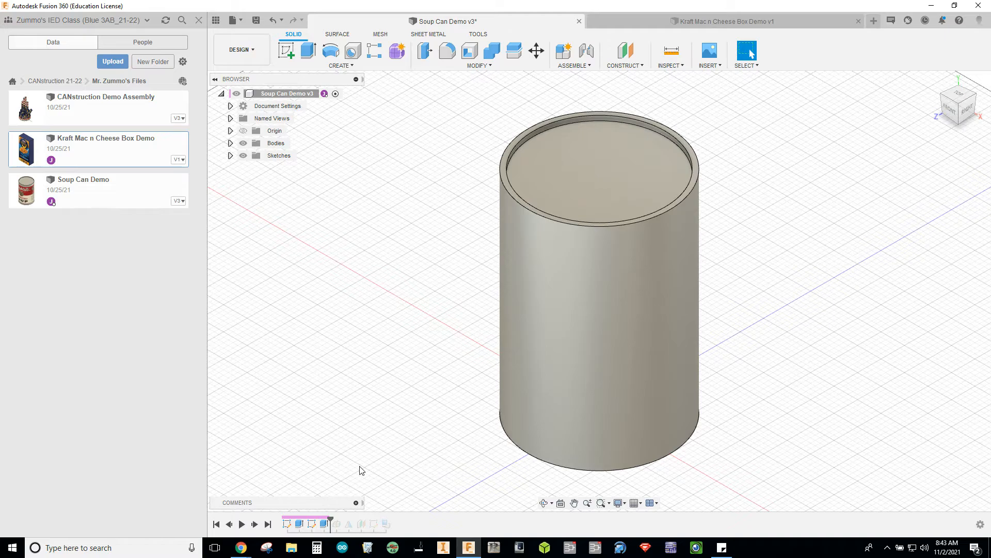
left_click(255, 524)
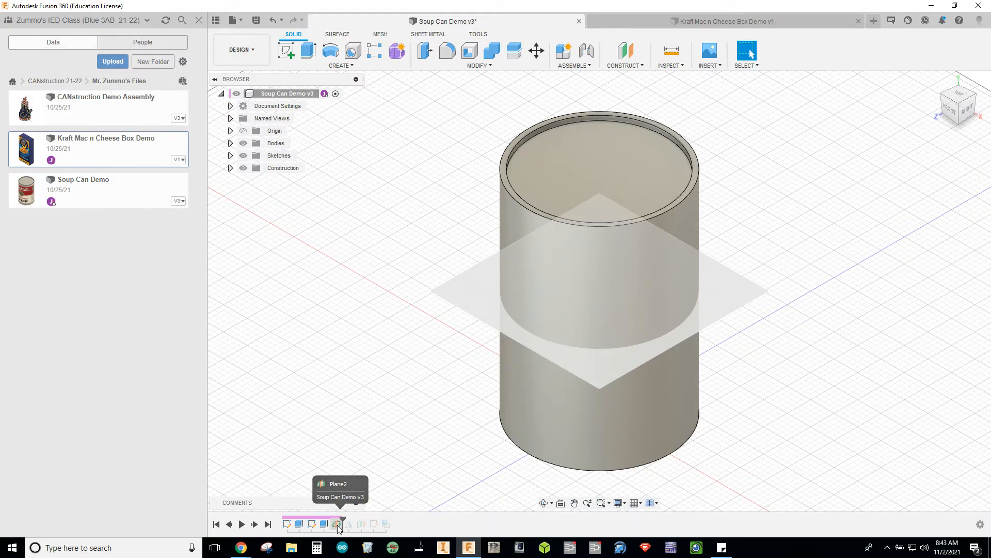
left_click(637, 67)
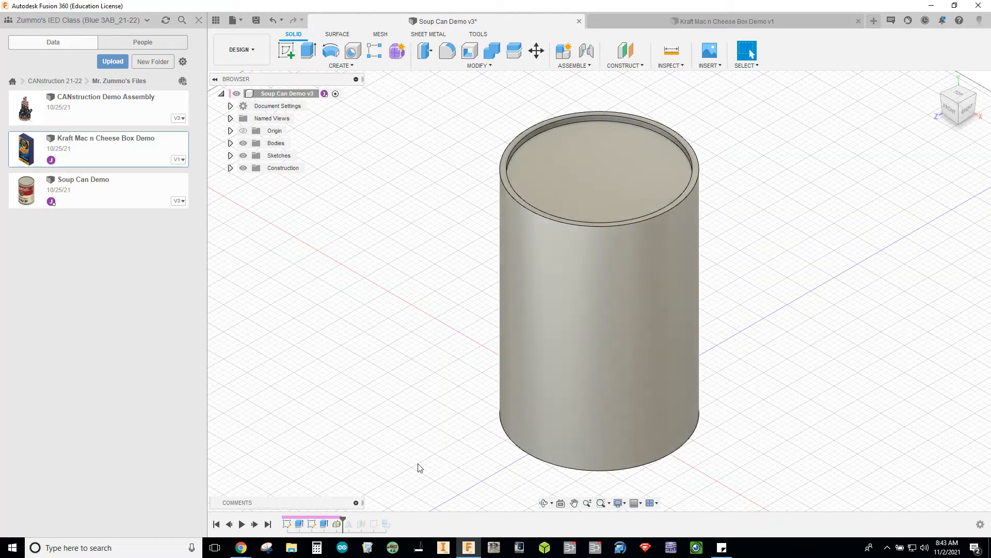
left_click(255, 525)
left_click(255, 524)
left_click(255, 524)
left_click(254, 525)
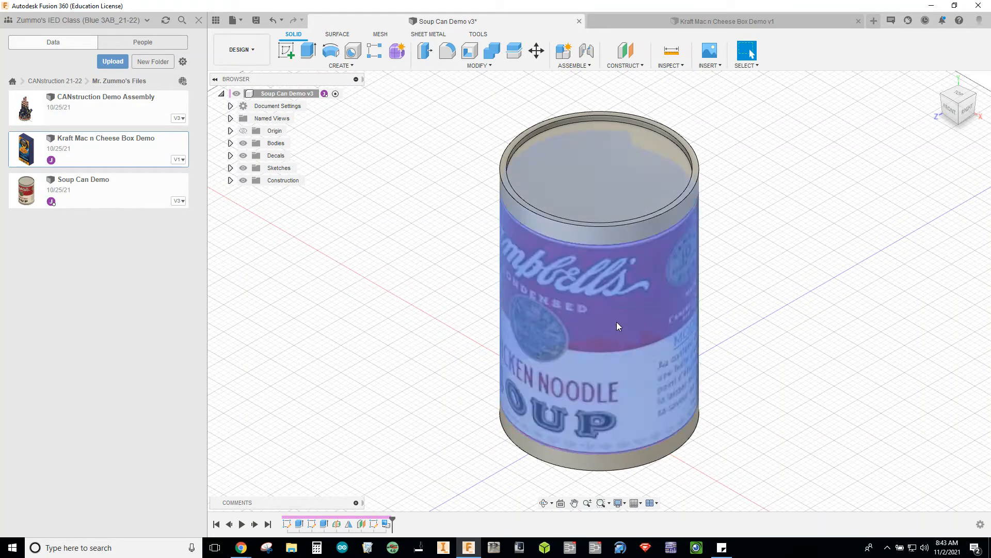
Step through the Kraft Mac n Cheese Box Demo's history from its first sketch through the extrusion to the front decal
left_click(682, 22)
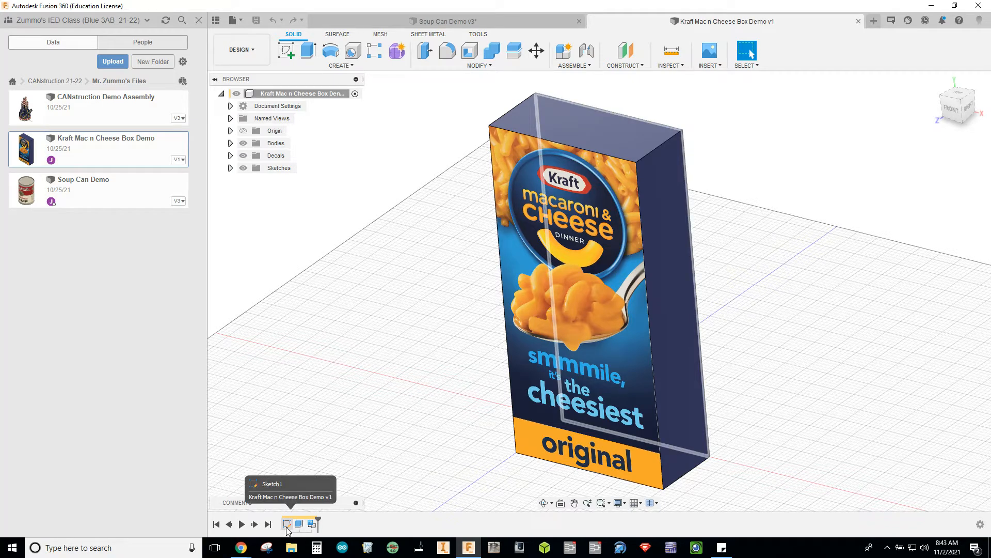
left_click(216, 524)
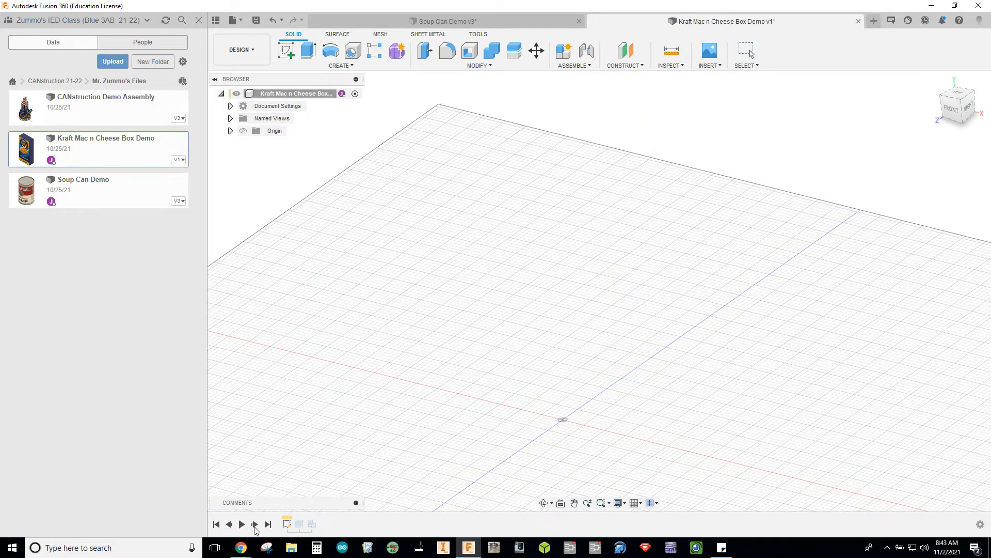
left_click(255, 525)
left_click(255, 525)
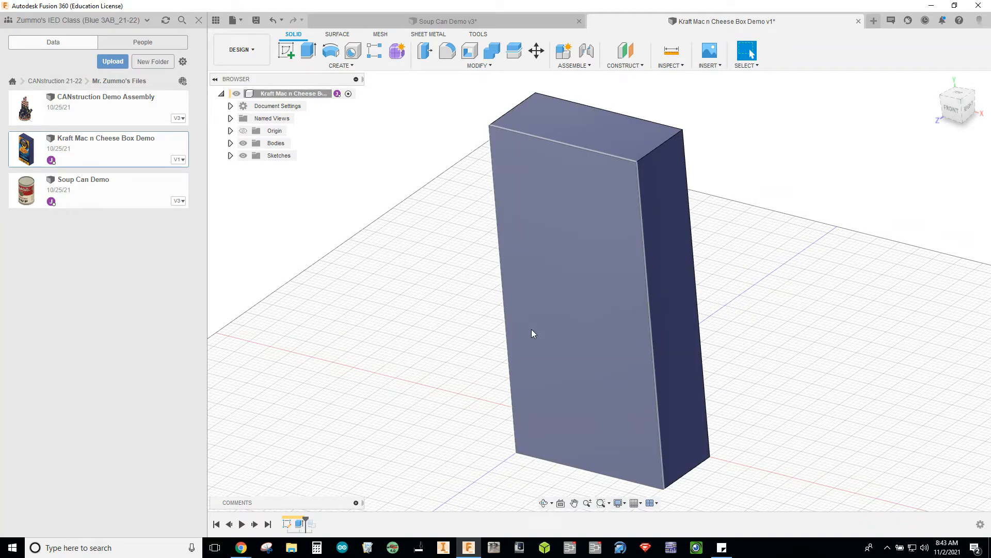
left_click(254, 525)
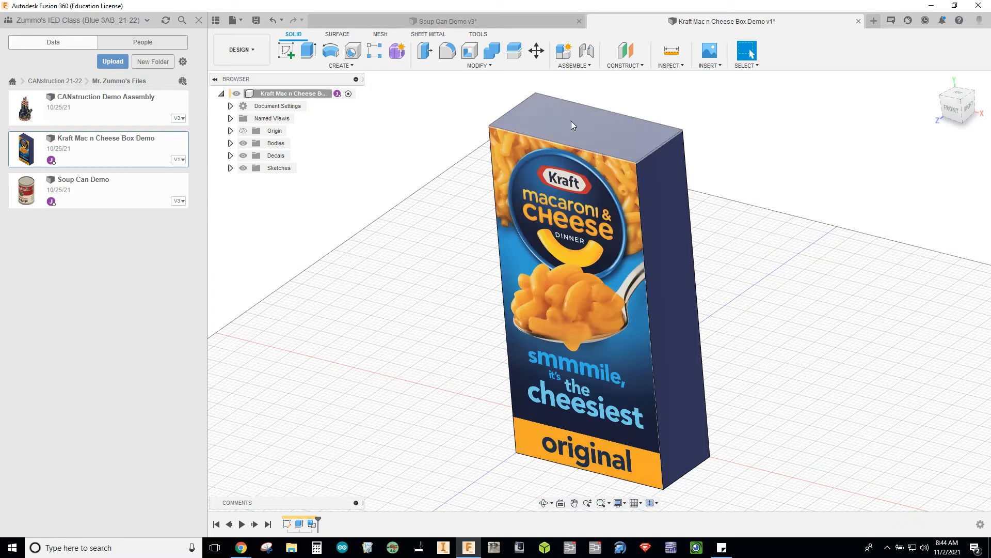
left_click(458, 66)
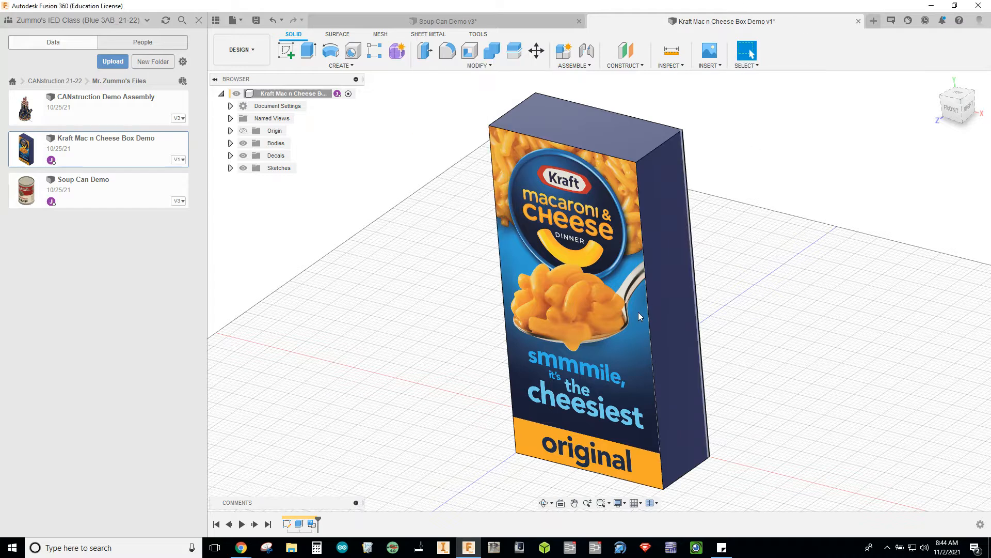
left_click(629, 350)
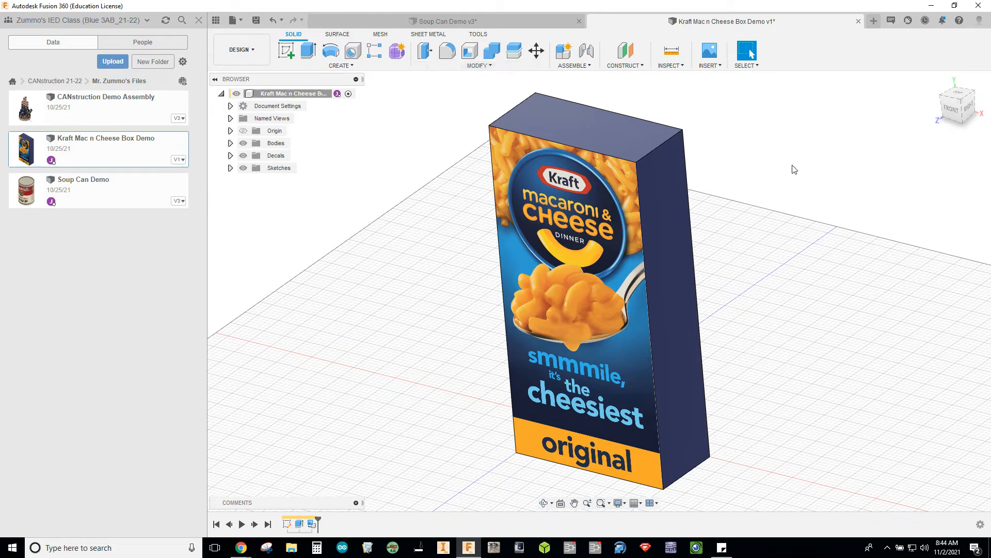
middle_click_drag(777, 159, 788, 134, "shift")
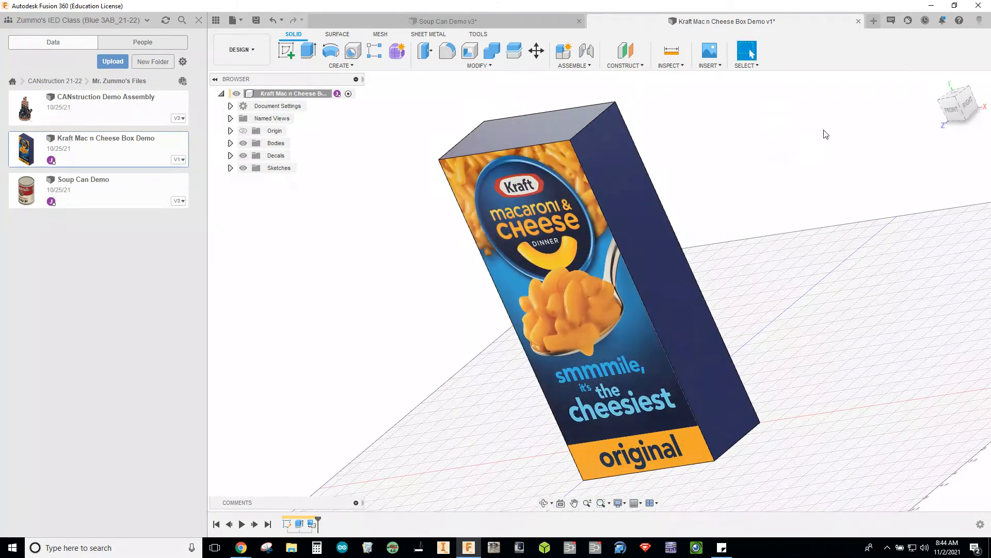
left_click(936, 82)
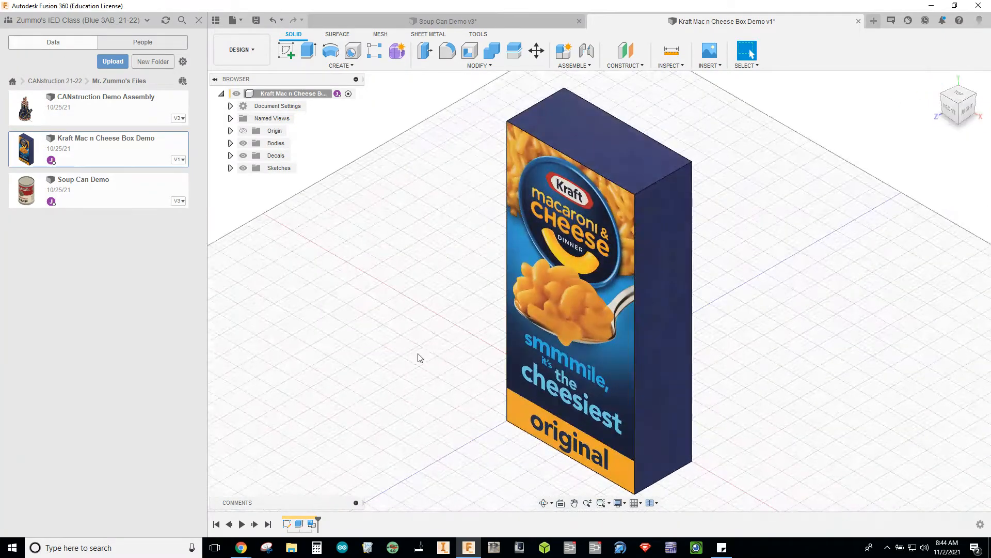
Create a new design and start a sketch on the horizontal ground plane
left_click(397, 19)
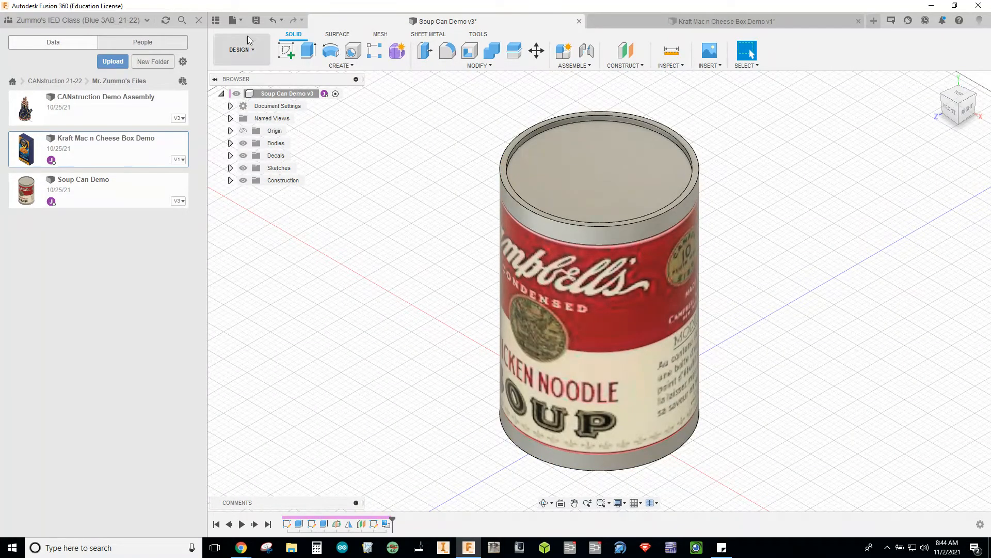
left_click(234, 21)
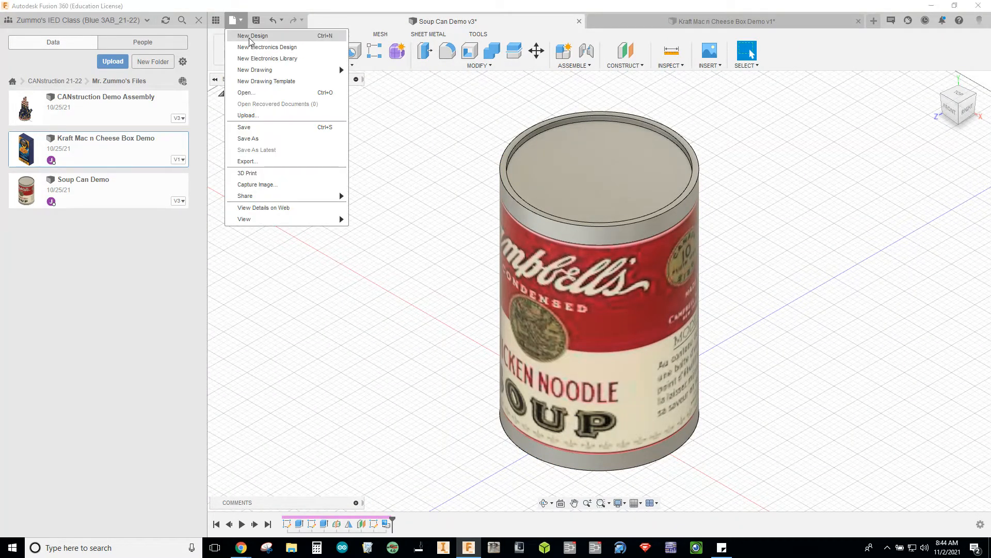
left_click(249, 37)
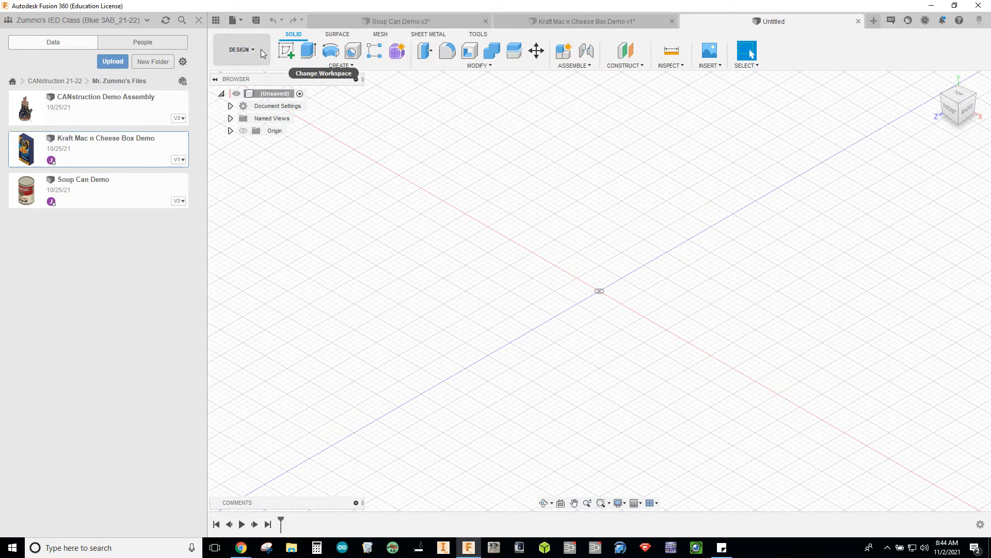
left_click(285, 52)
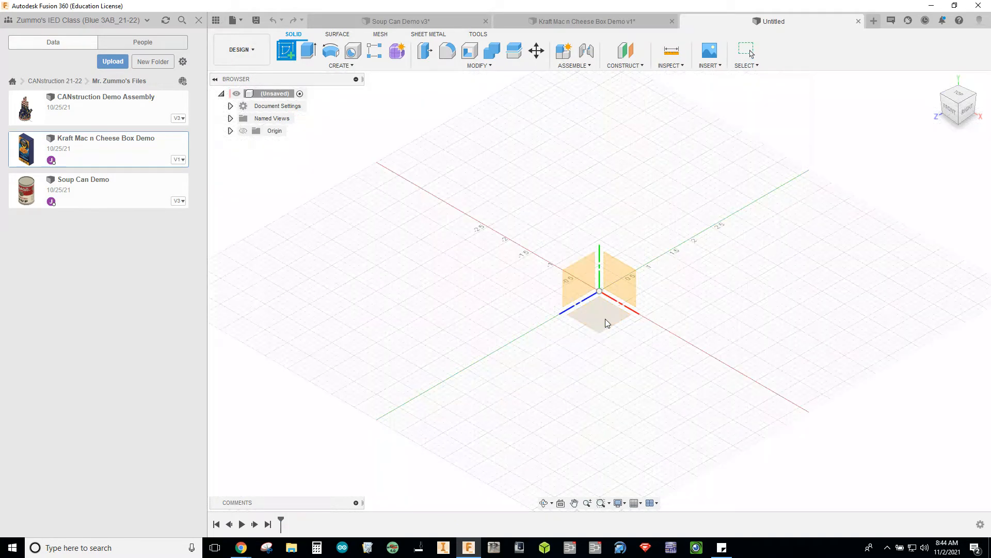
left_click(605, 323)
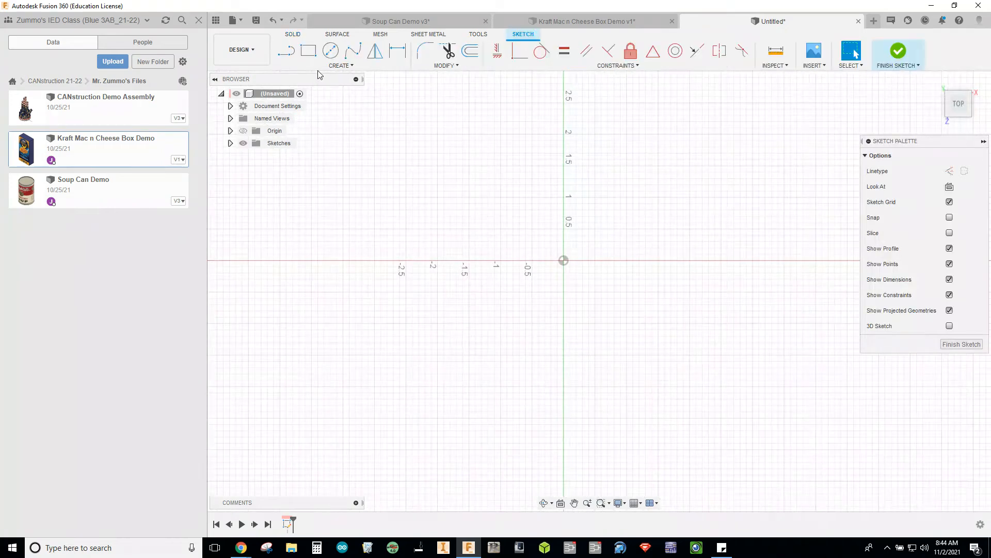
Sketch a circle about 4.28 in in diameter centred on the origin and place a diameter dimension on it
left_click(331, 52)
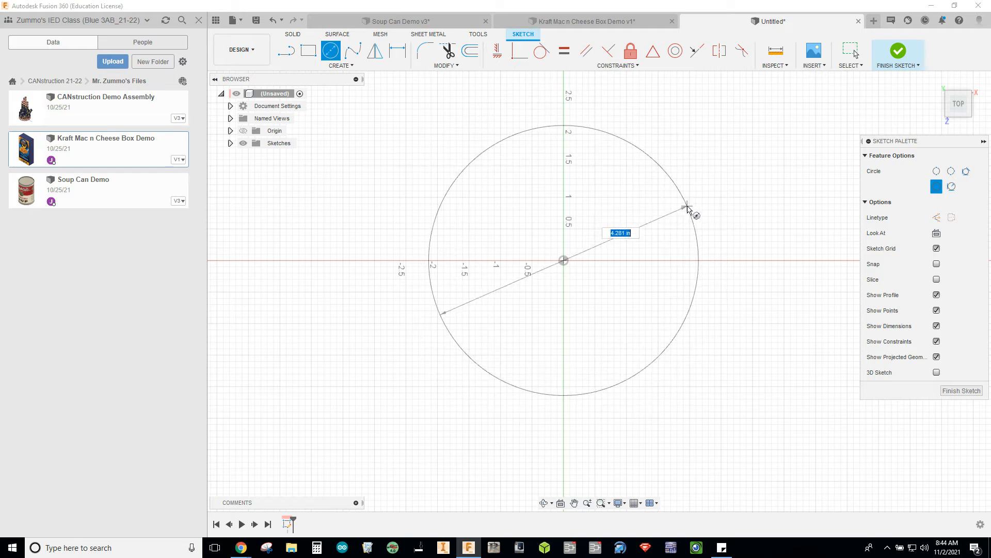
left_click(687, 206)
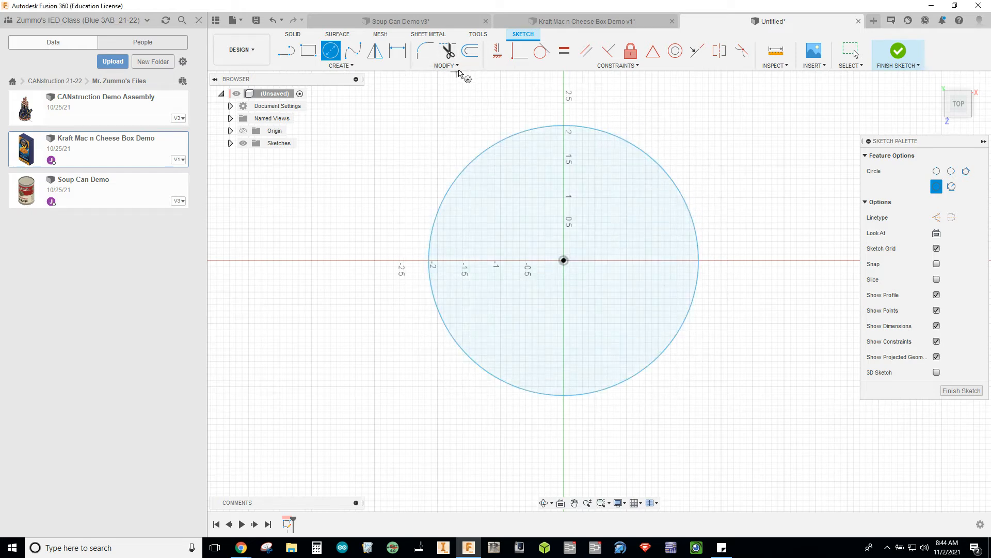
left_click(394, 50)
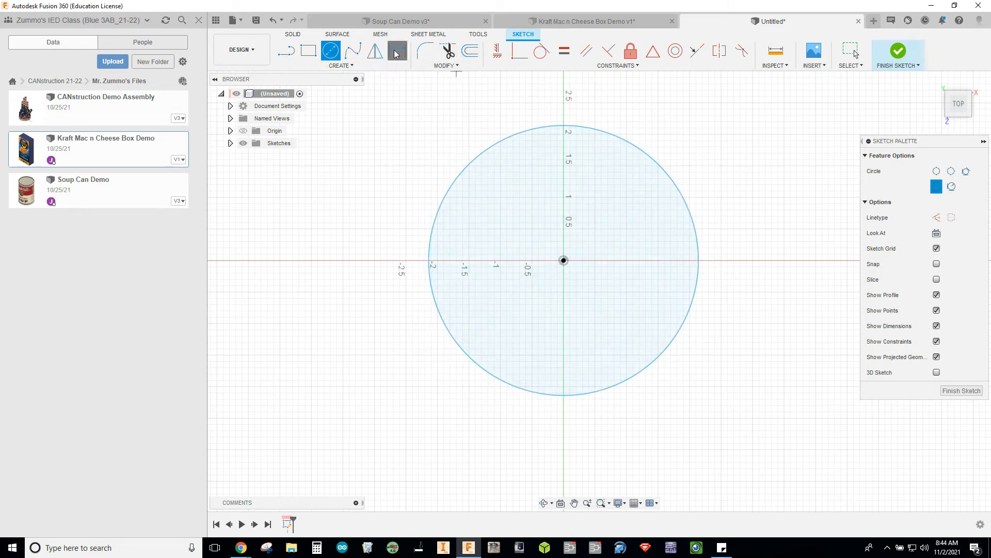
left_click(656, 161)
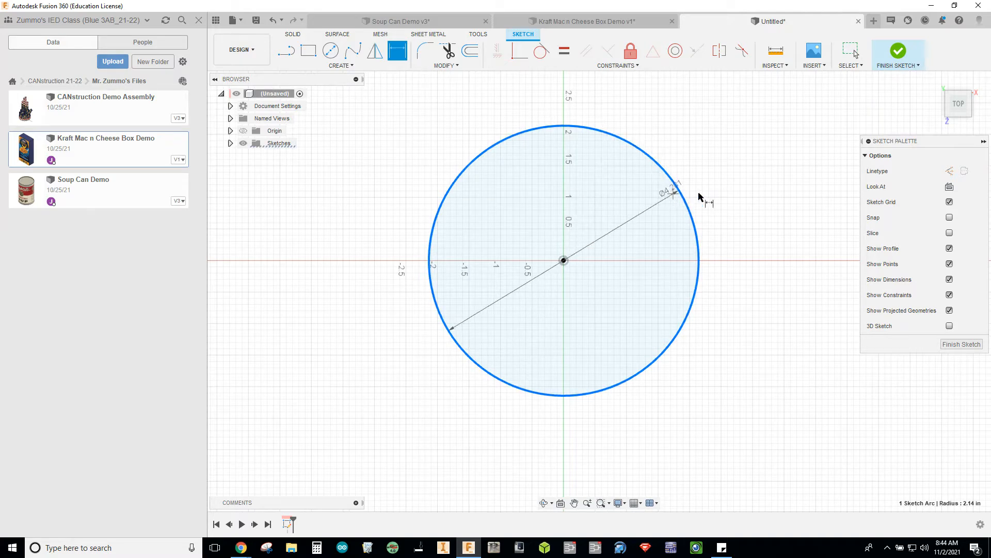
left_click(750, 243)
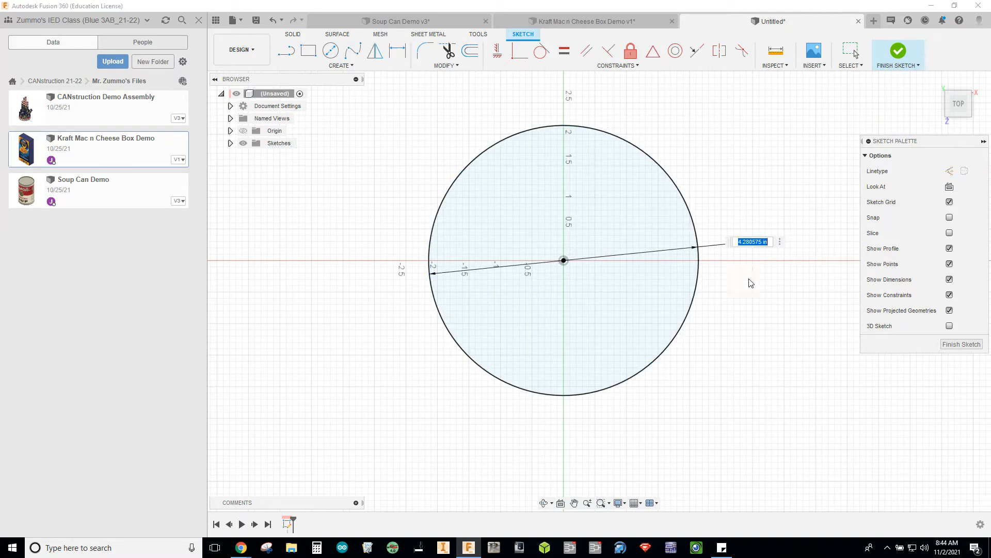
Open the base circle sketch in the Soup Can Demo to check its diameter dimension
left_click(401, 24)
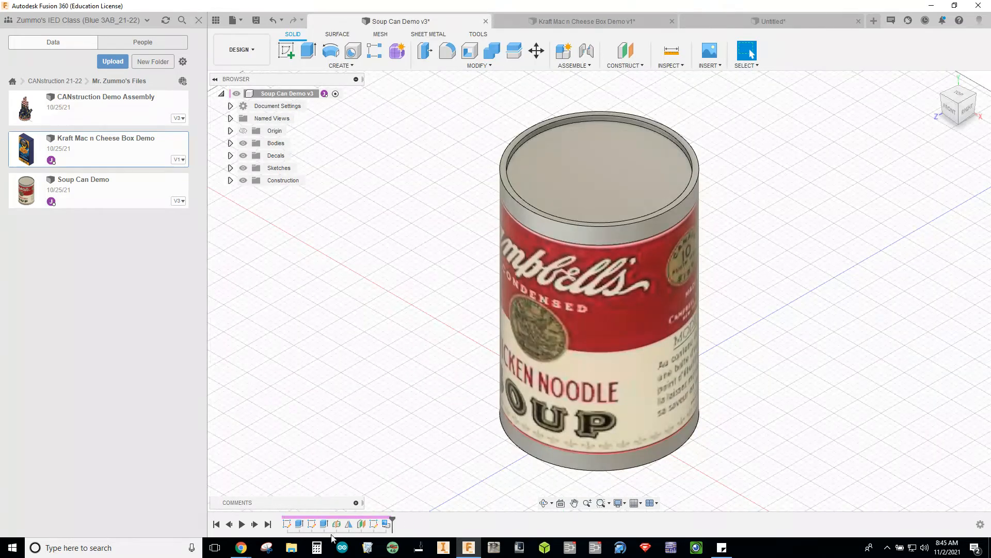
double_click(285, 524)
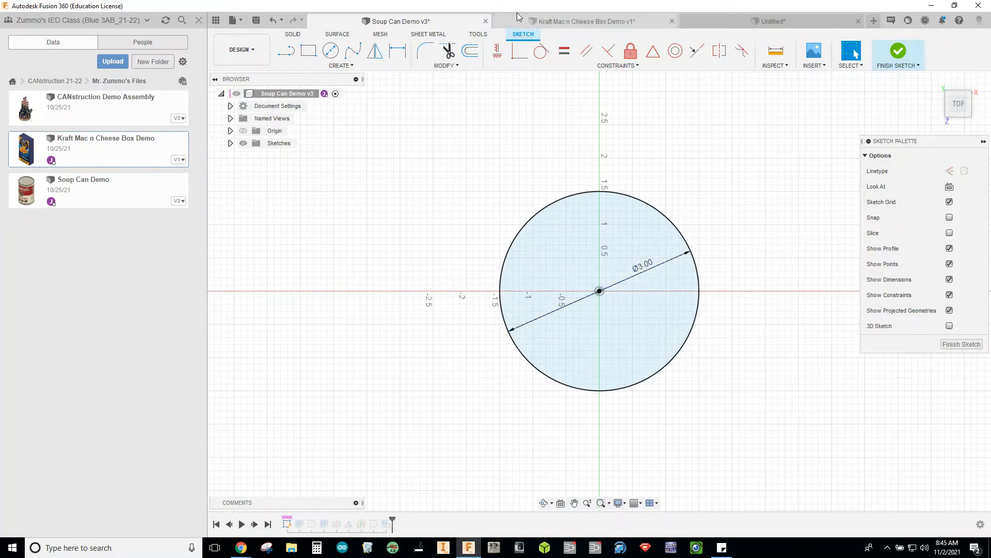
Return to the untitled design, set the base circle's diameter to 3 in and finish the sketch
left_click(740, 21)
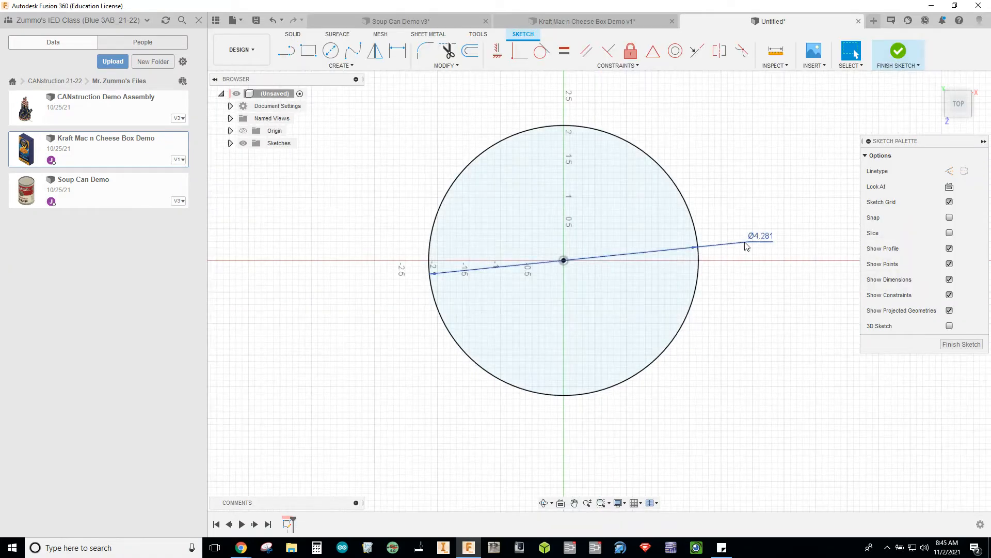
double_click(759, 239)
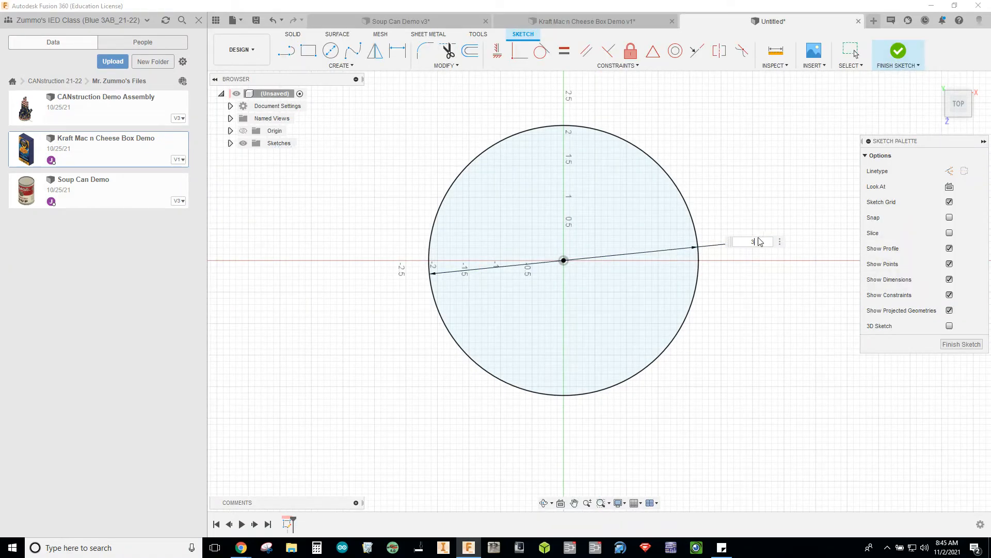
type("3")
key("Return")
left_click(898, 50)
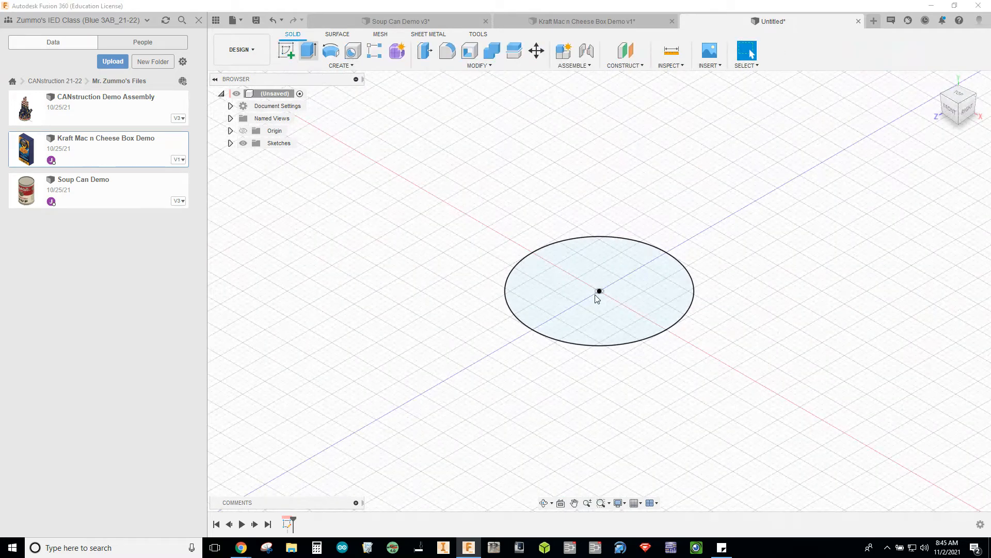
Open the first extrusion in the Soup Can Demo to check its distance, leaving it without changes
left_click(598, 299)
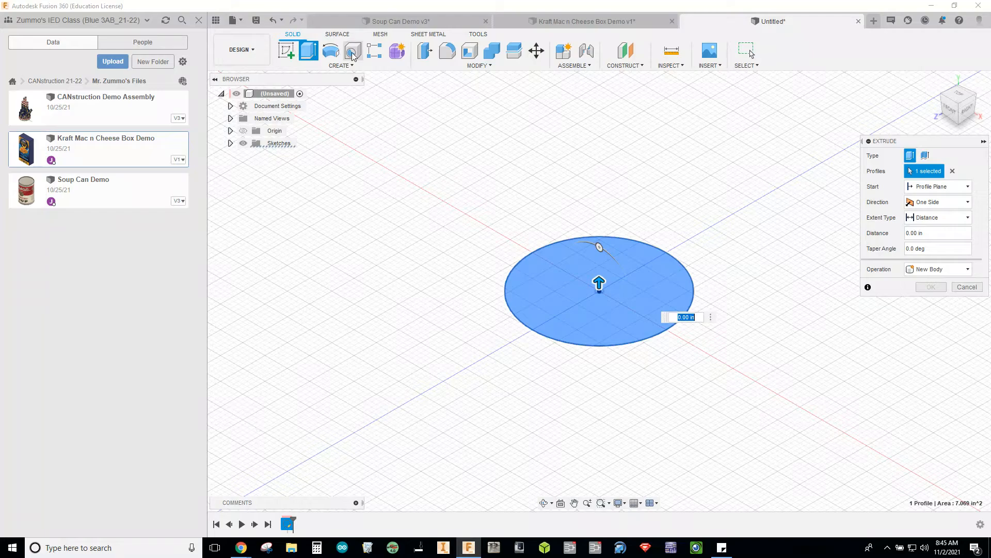
left_click(398, 22)
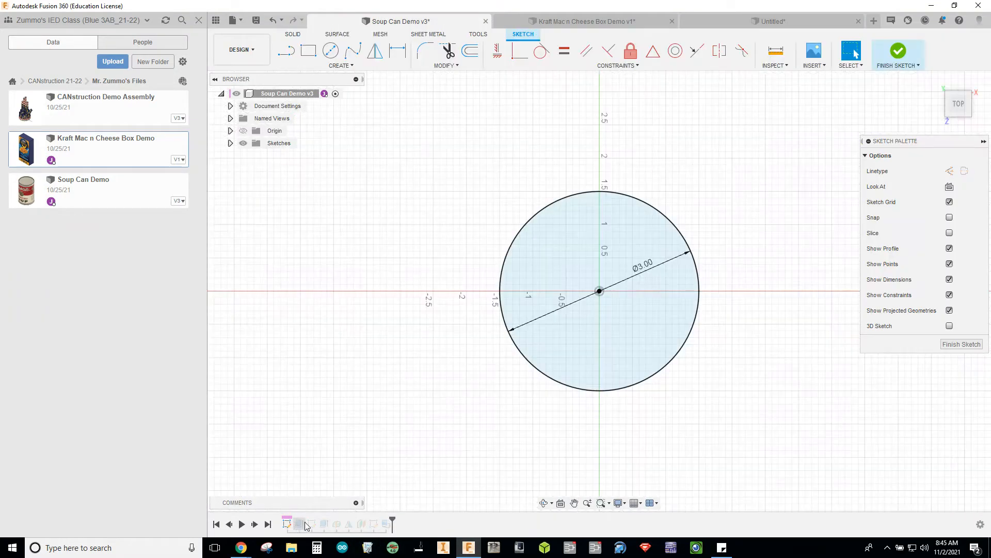
left_click(897, 53)
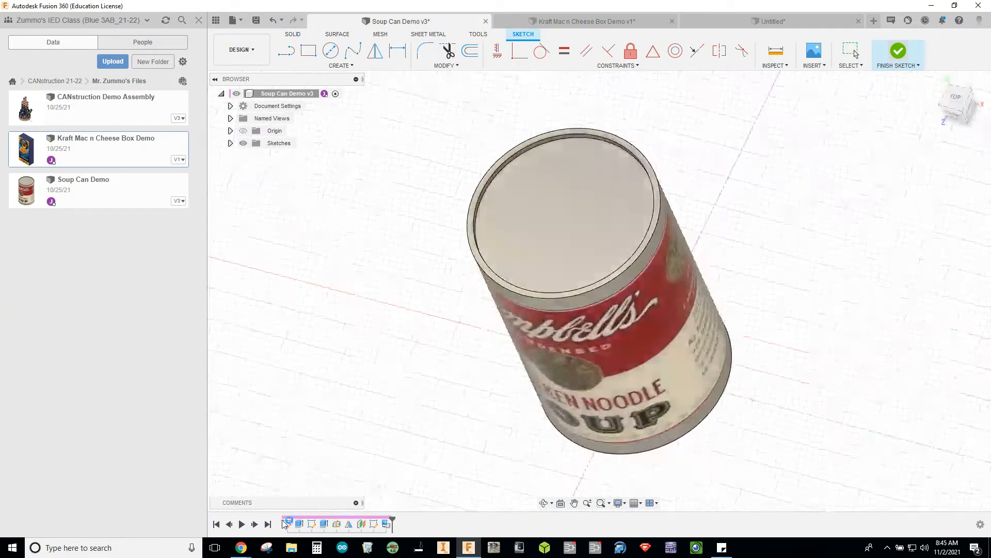
double_click(299, 523)
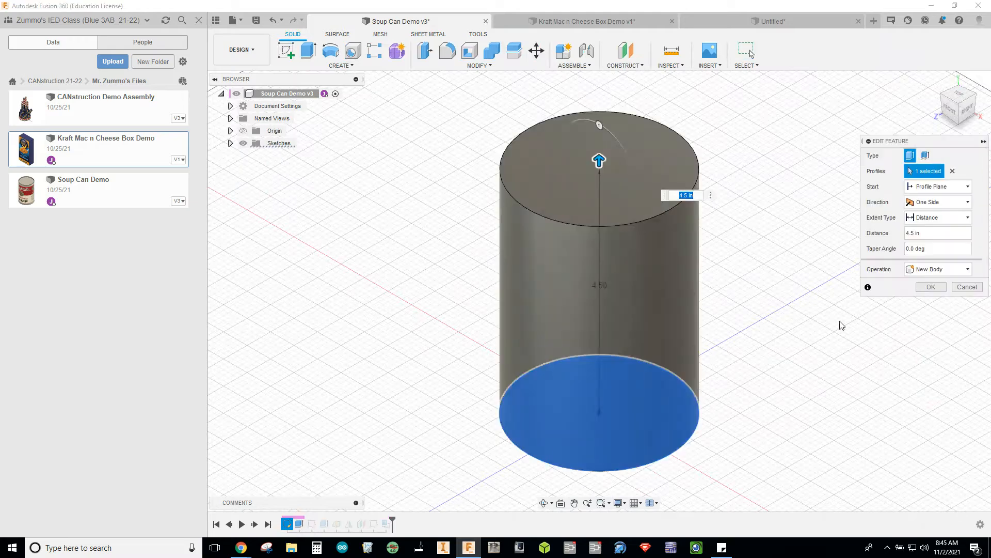
left_click(967, 287)
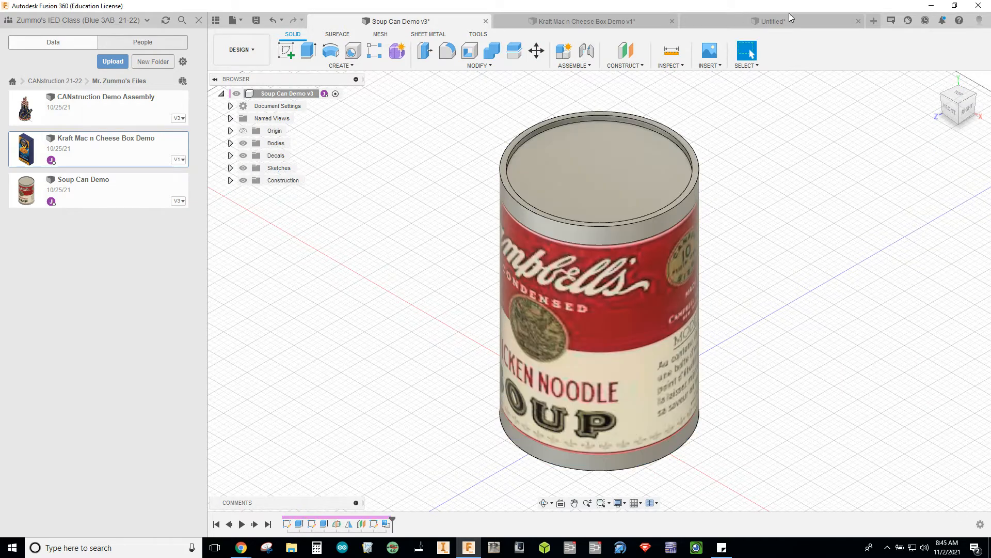
Extrude the base circle in the untitled design 4.5 in upward as a new body
left_click(789, 16)
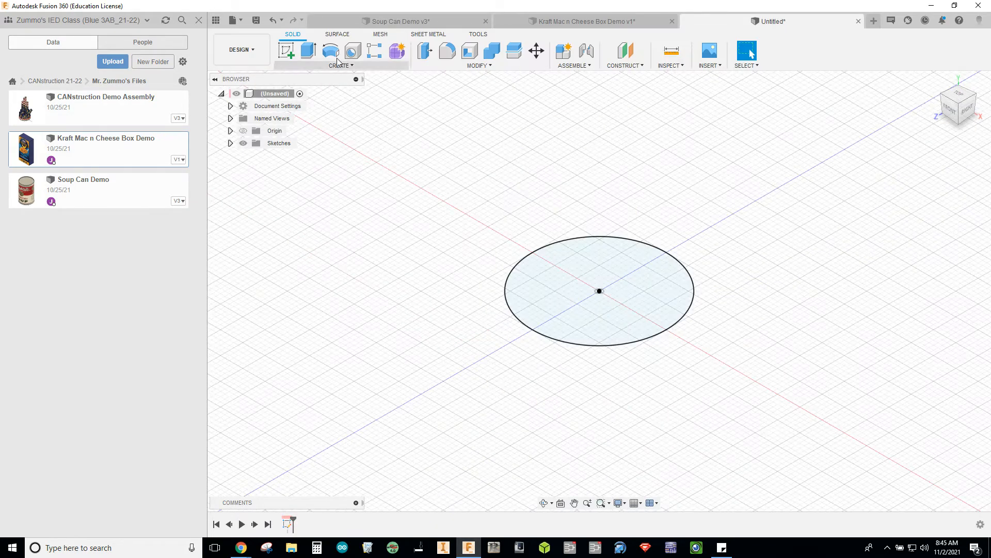
left_click(309, 51)
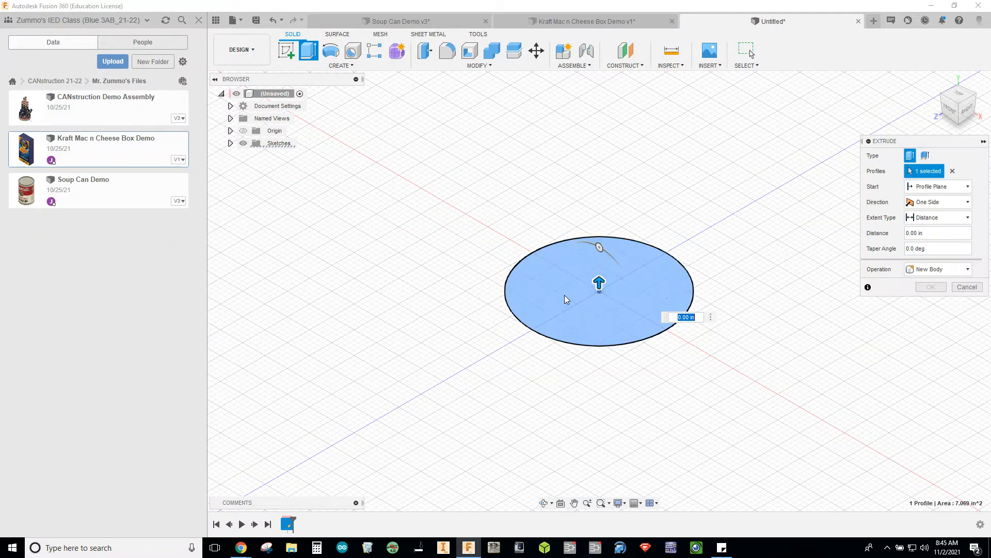
left_click_drag(935, 235, 881, 241)
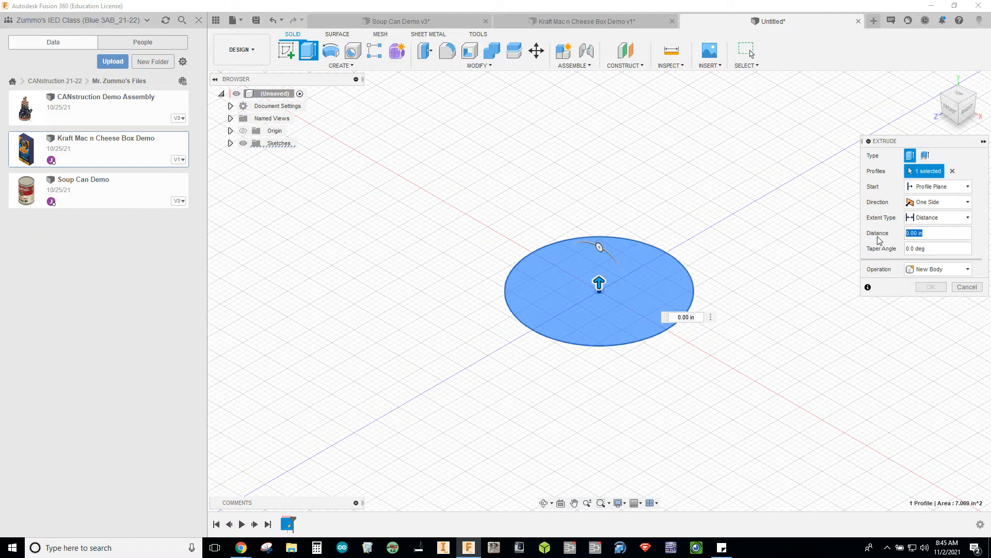
type("4.5")
key("Return")
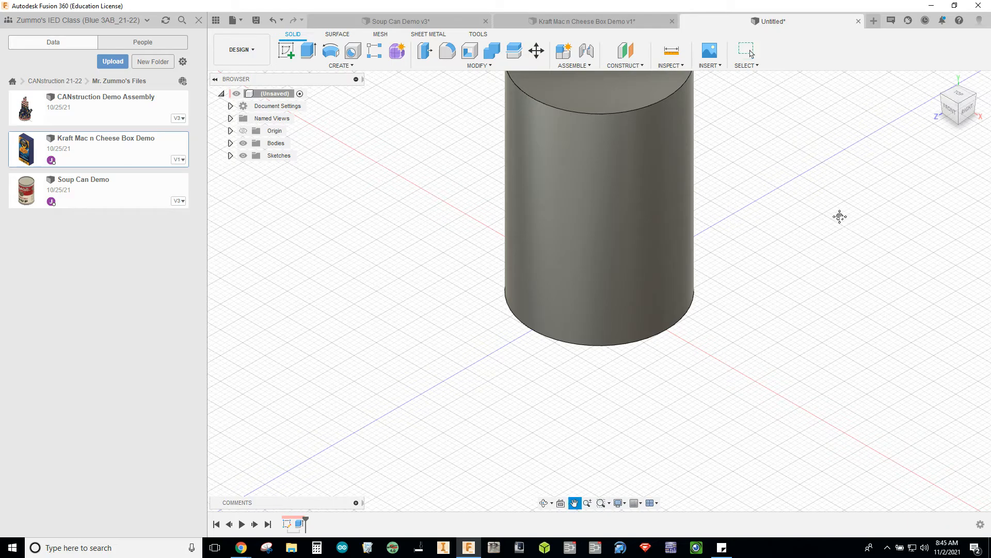
middle_click_drag(838, 215, 801, 314)
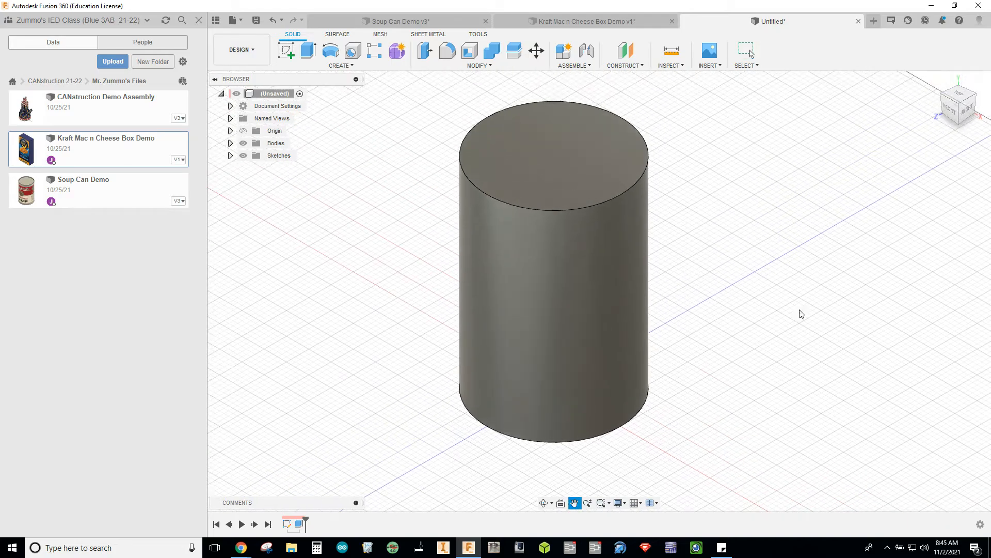
Sketch a 2.9 in diameter circle centred on the origin on the can's top face
left_click(287, 50)
left_click(629, 163)
left_click(531, 141)
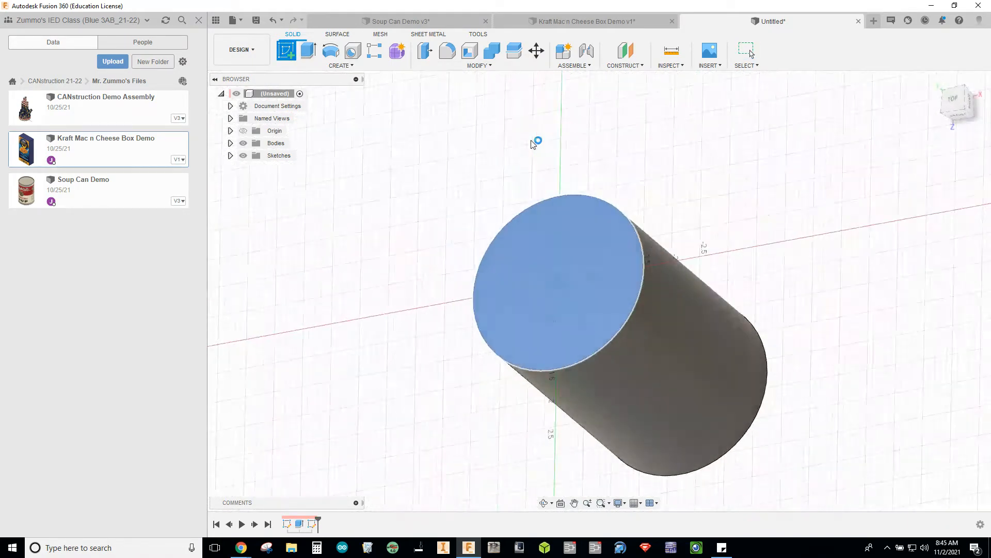
left_click(331, 51)
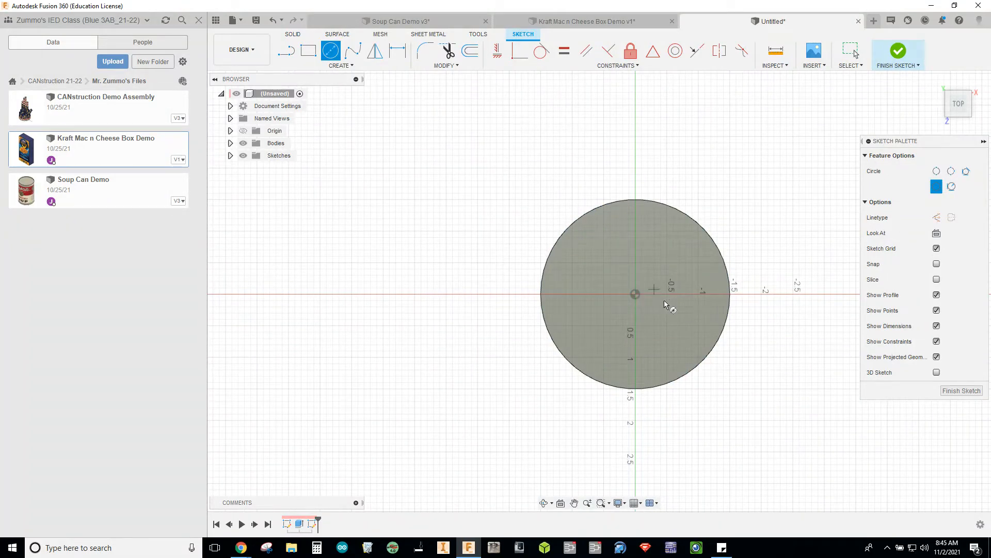
left_click(637, 296)
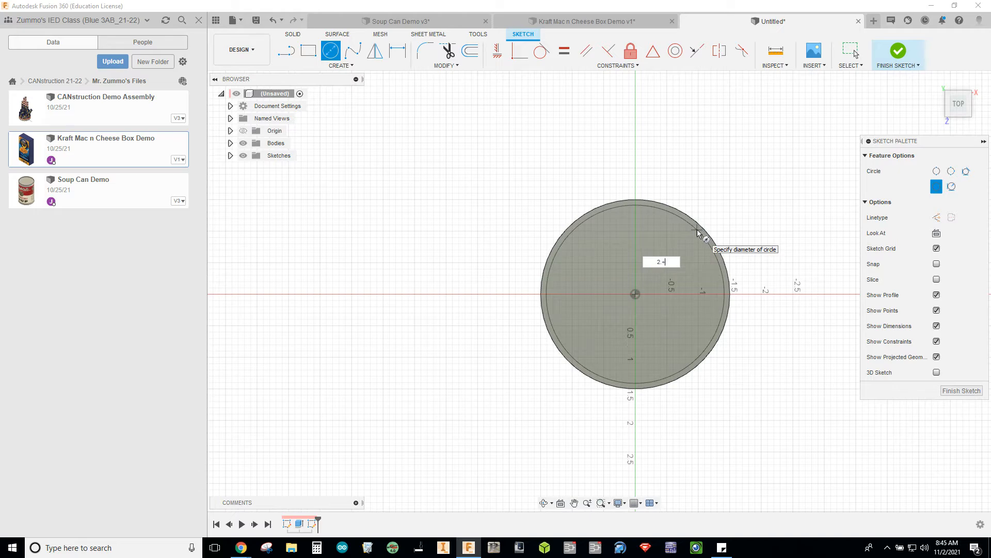
type("2.9")
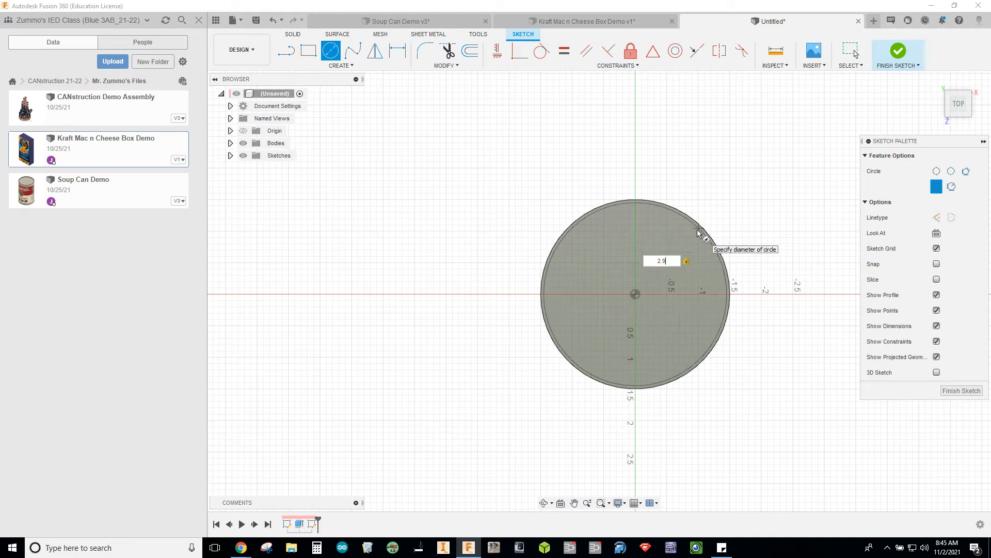
key("Return")
key("Escape")
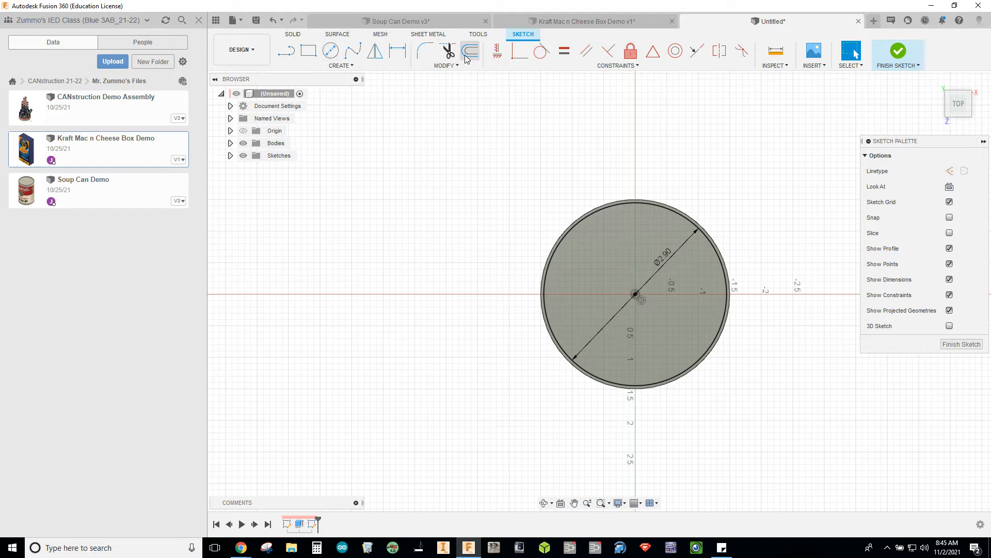
left_click(466, 52)
left_click(608, 201)
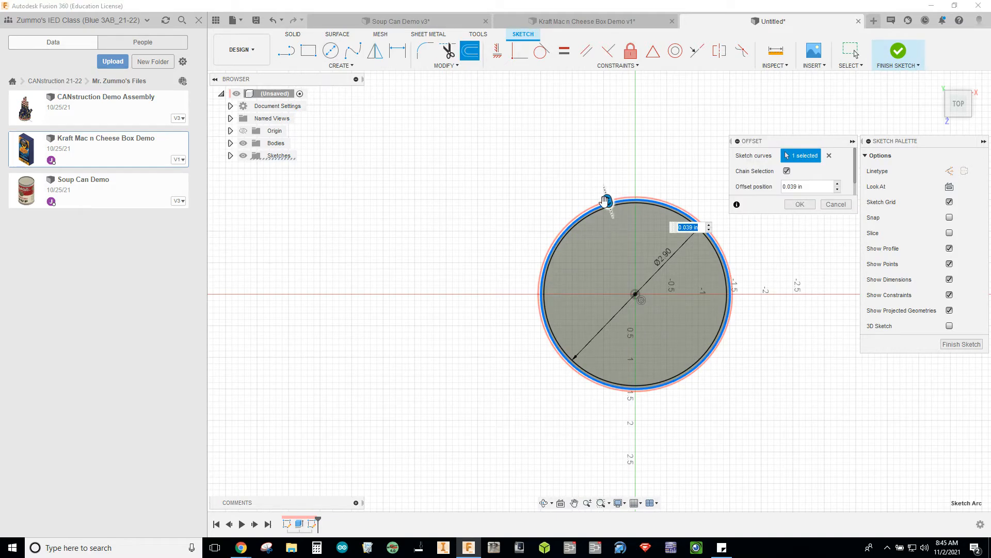
left_click(837, 207)
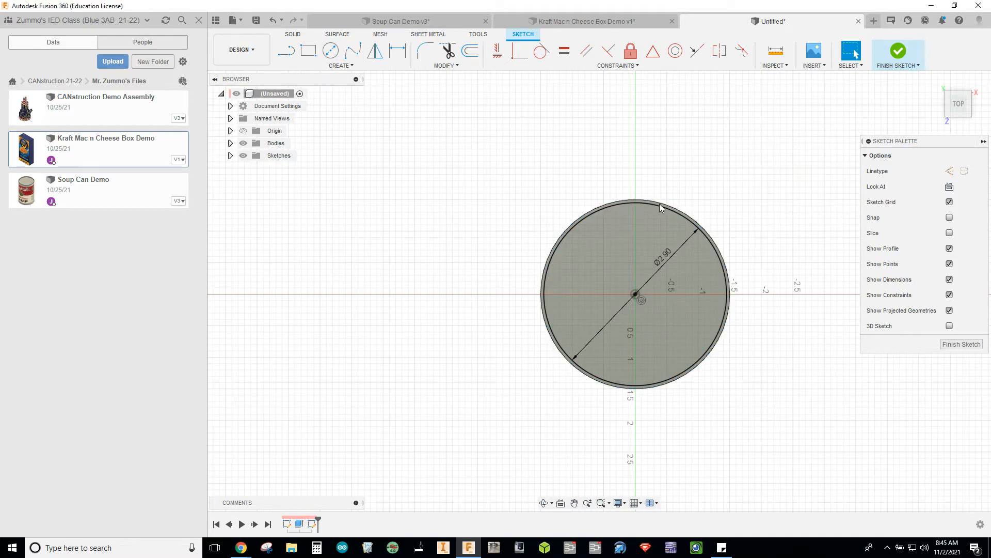
Finish the sketch and extrude its inner circle -0.1 in as a cut to recess the can's top
left_click(902, 57)
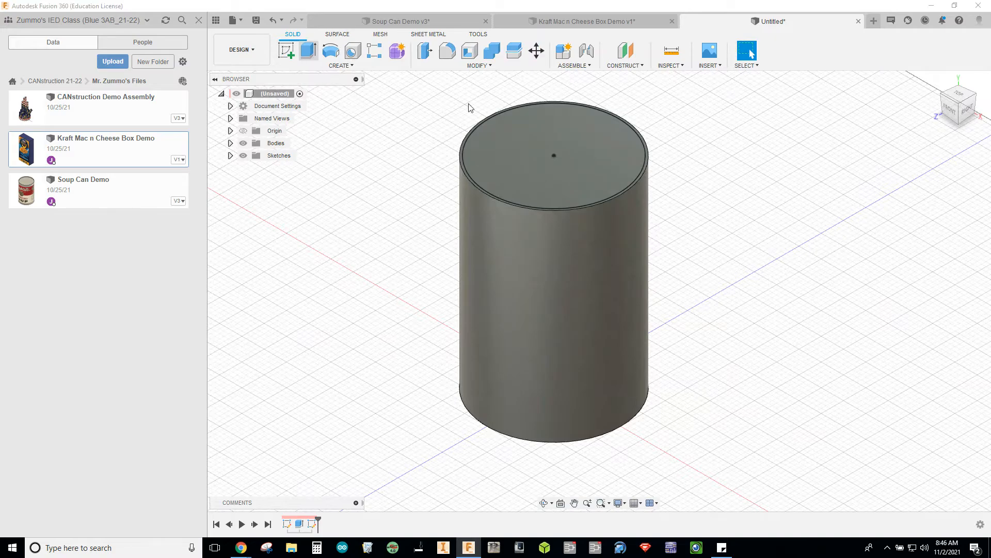
key("e")
left_click(516, 158)
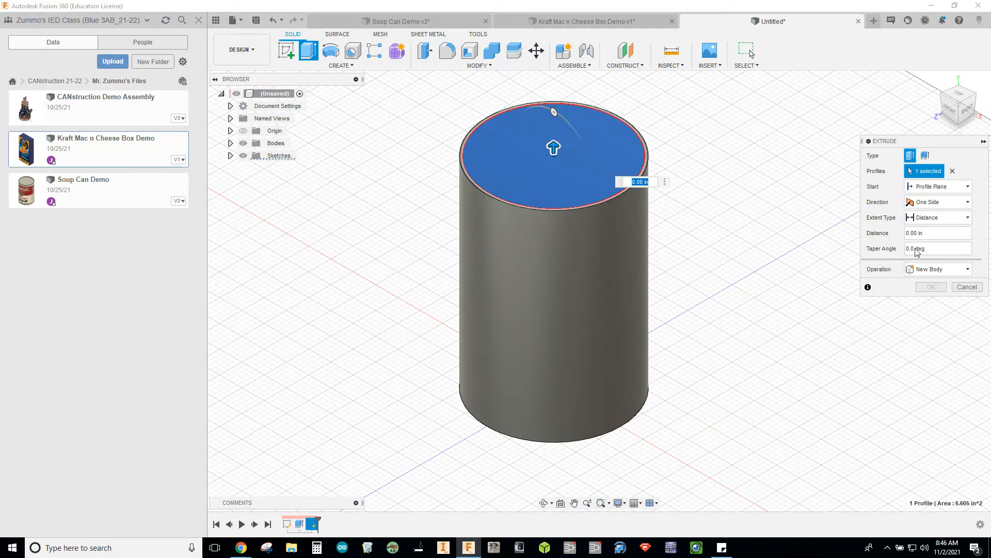
left_click_drag(932, 234, 896, 240)
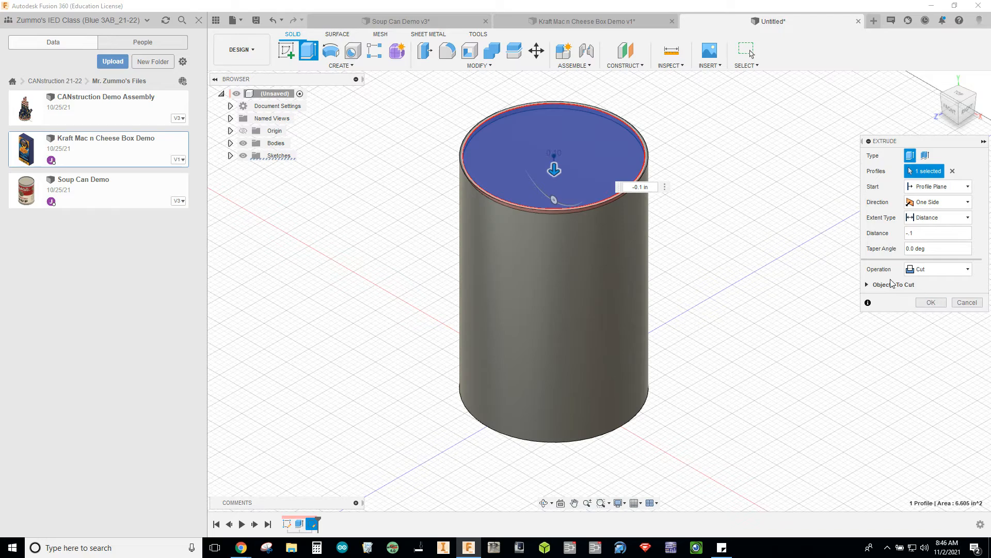
left_click(931, 303)
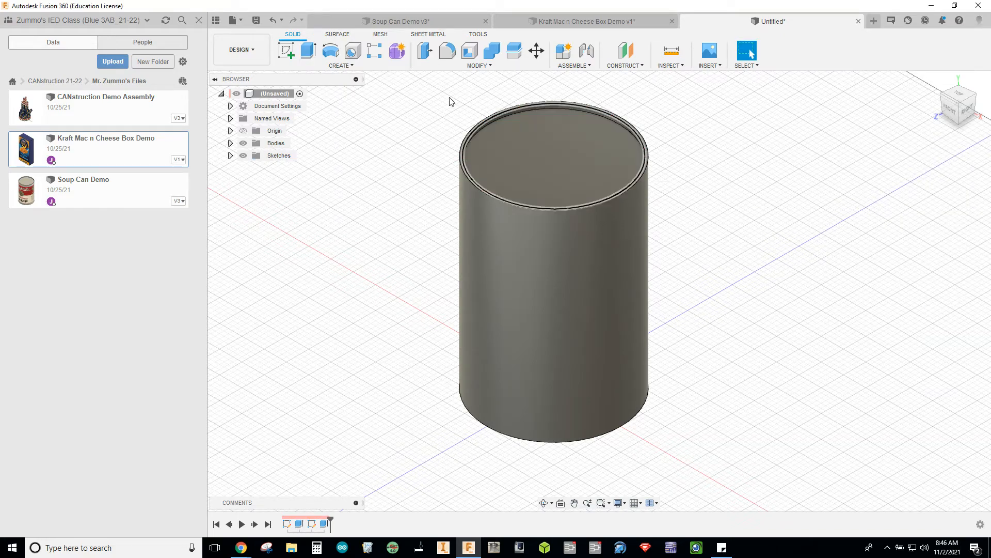
Create a midplane between the can's top rim face and its bottom face
middle_click_drag(772, 211, 802, 233)
scroll(690, 208, "down", 1)
scroll(783, 191, "up", 1)
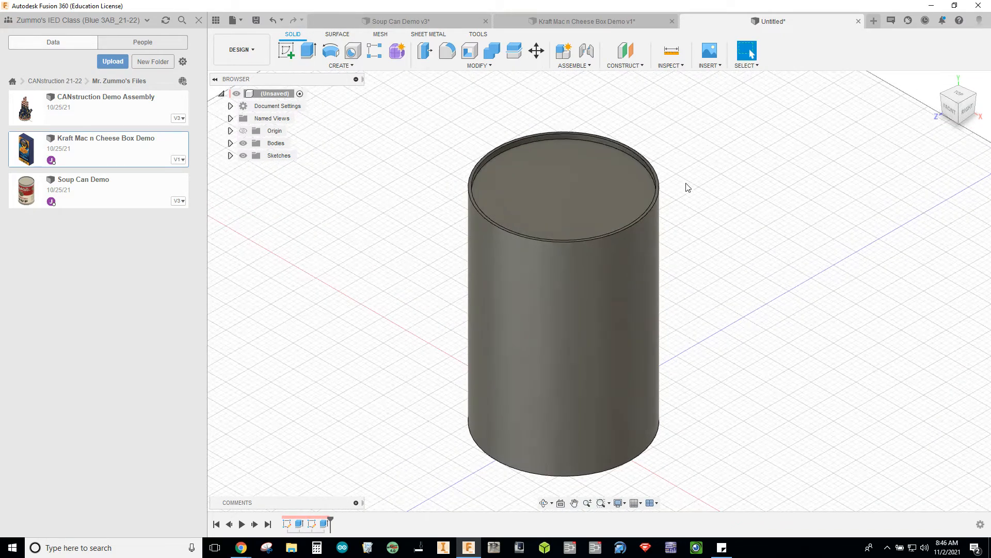
scroll(688, 188, "up", 1)
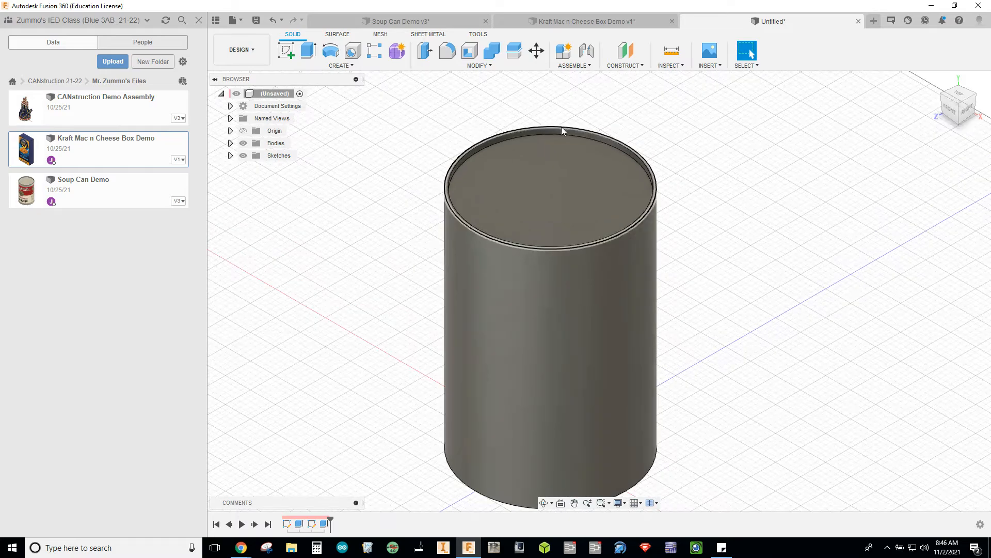
left_click(624, 65)
left_click(635, 114)
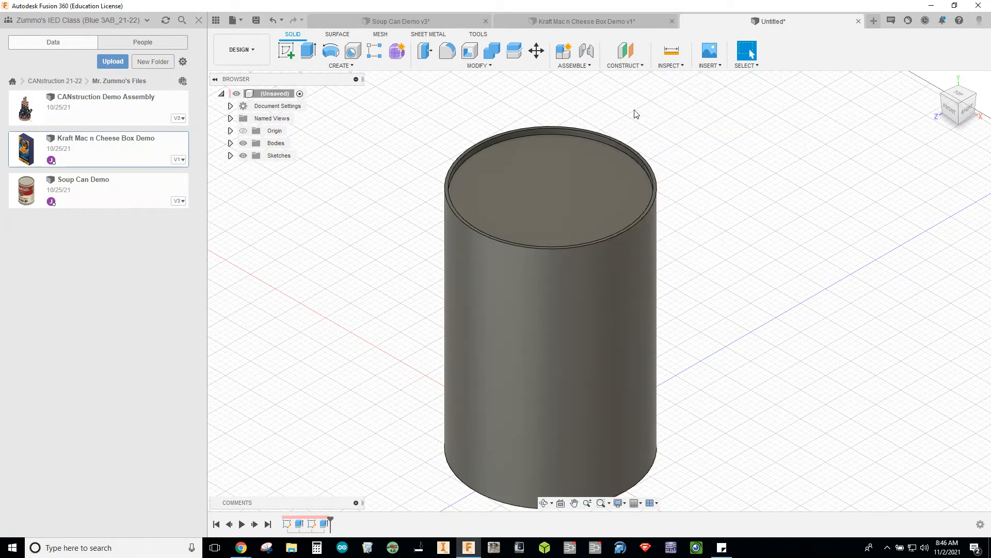
left_click(655, 177)
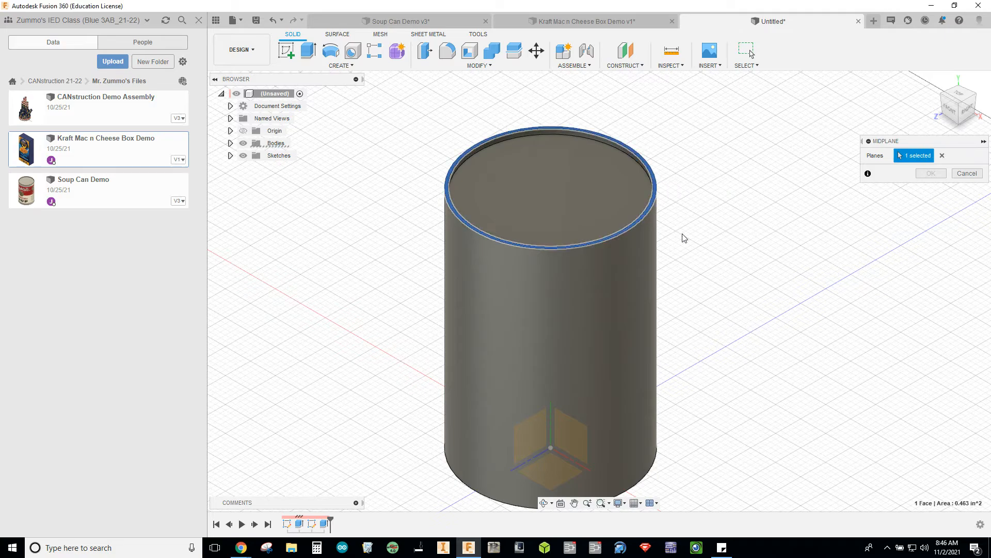
left_click(652, 466)
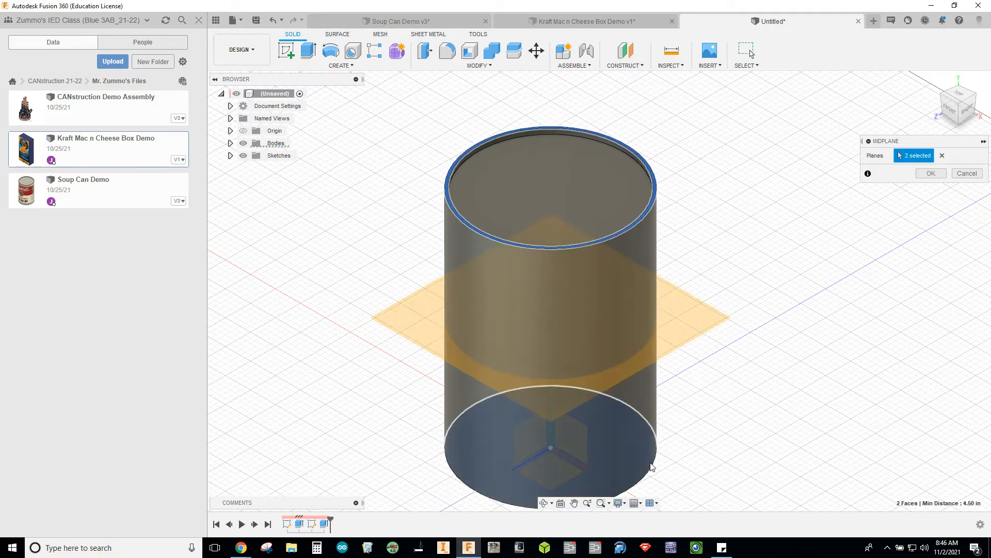
left_click(932, 173)
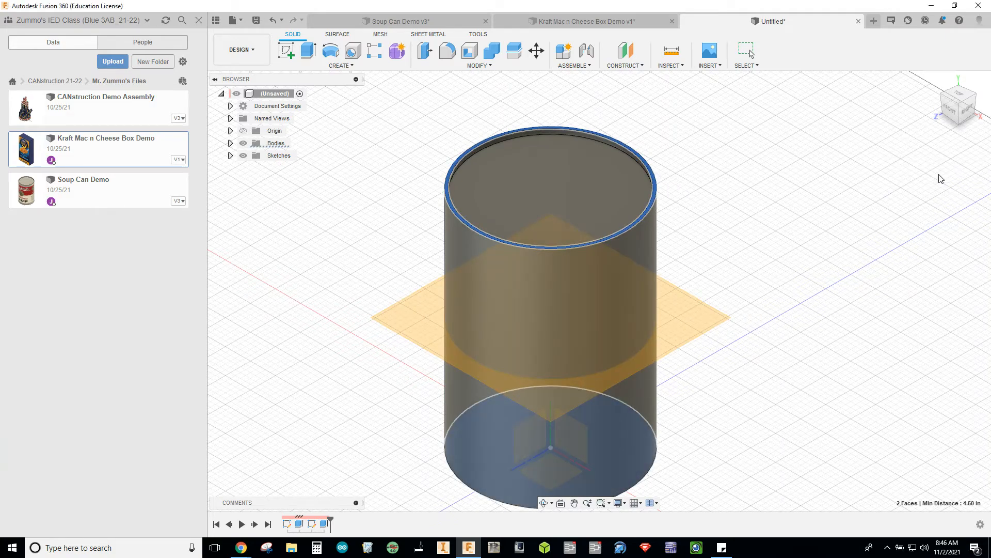
Mirror the top recess cut feature across the midplane onto the can's bottom
left_click(372, 62)
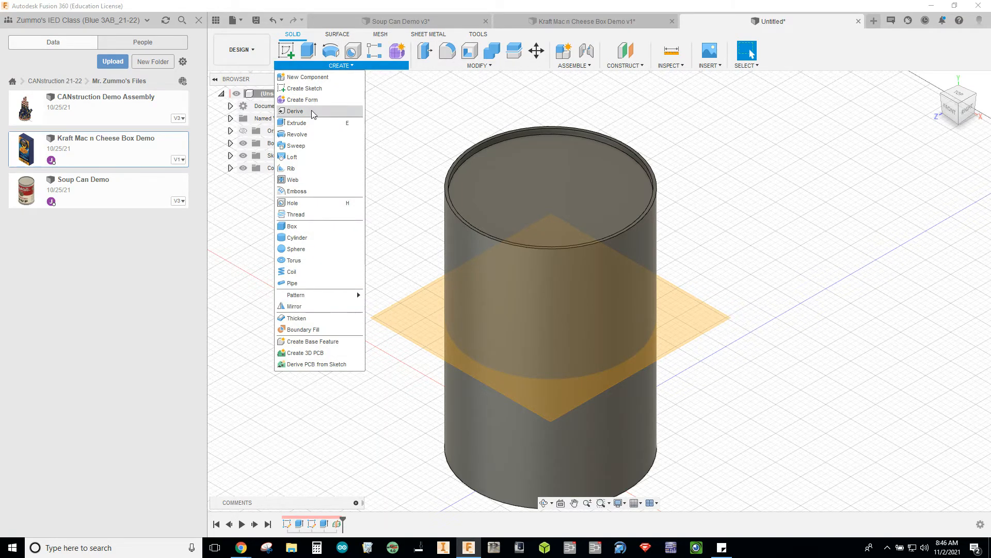
left_click(304, 310)
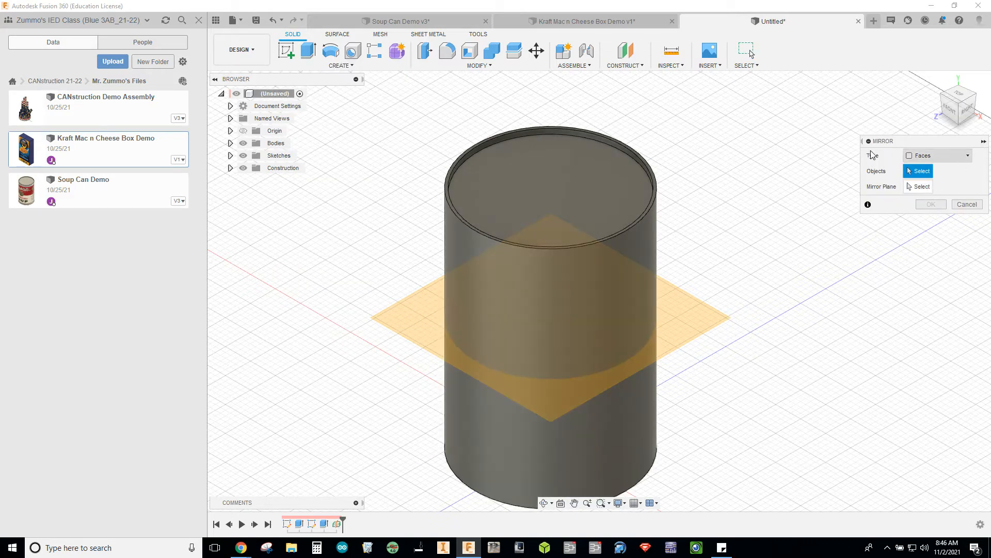
left_click(953, 158)
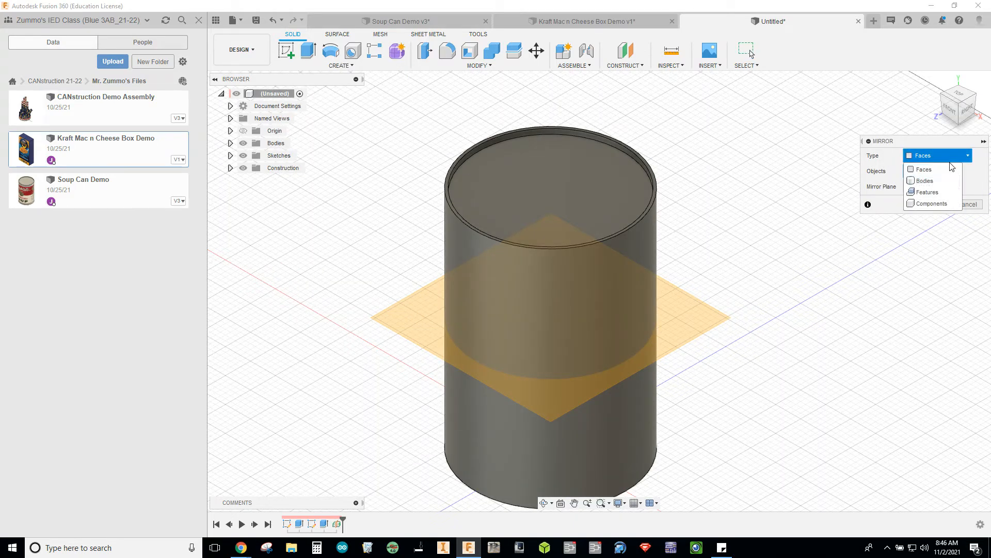
left_click(936, 193)
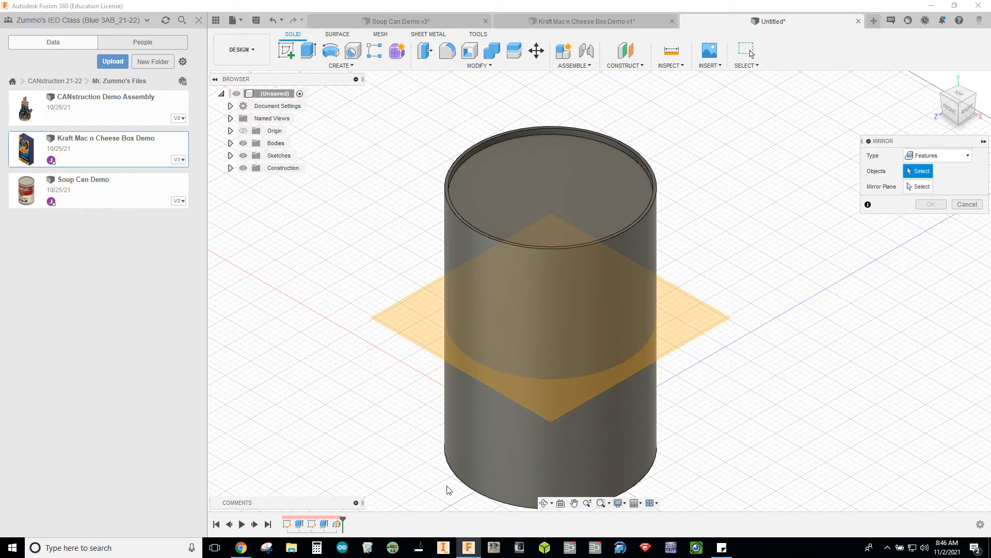
left_click(324, 524)
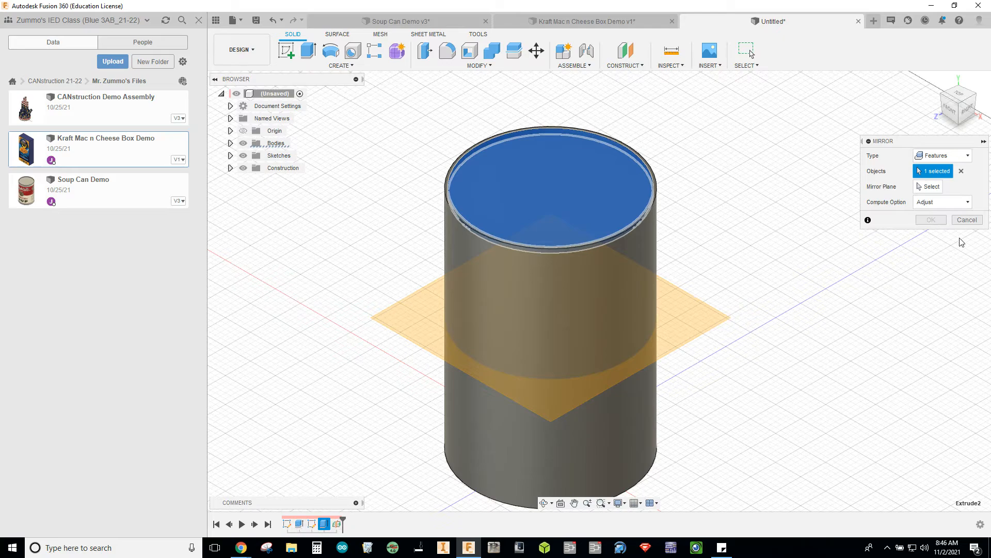
left_click(928, 189)
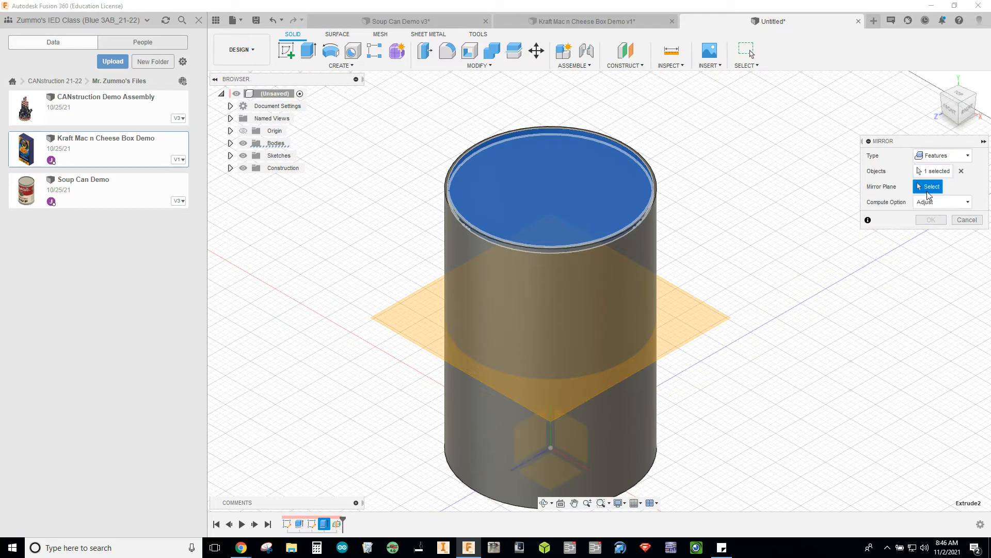
left_click(716, 328)
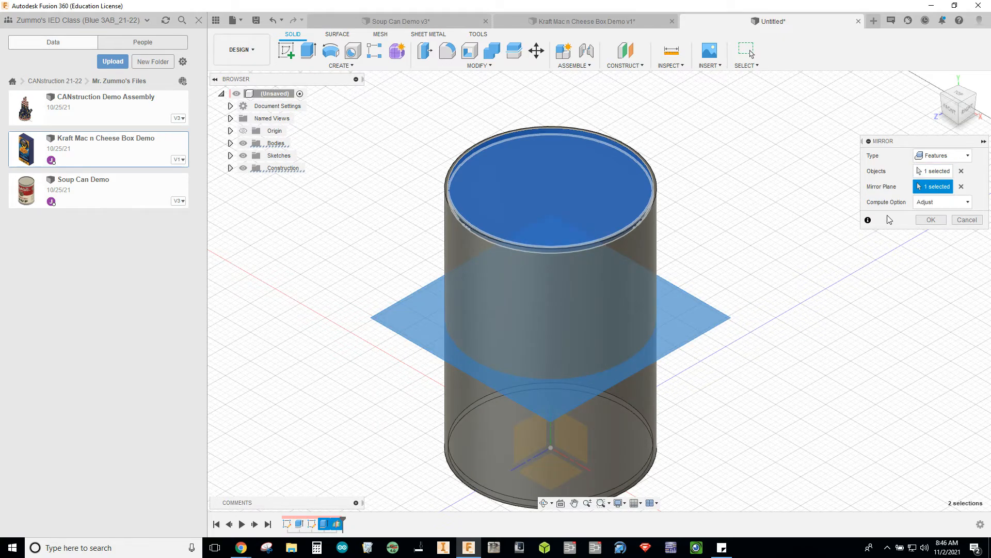
left_click(931, 219)
middle_click_drag(830, 316, 771, 311, "shift")
left_click(958, 106)
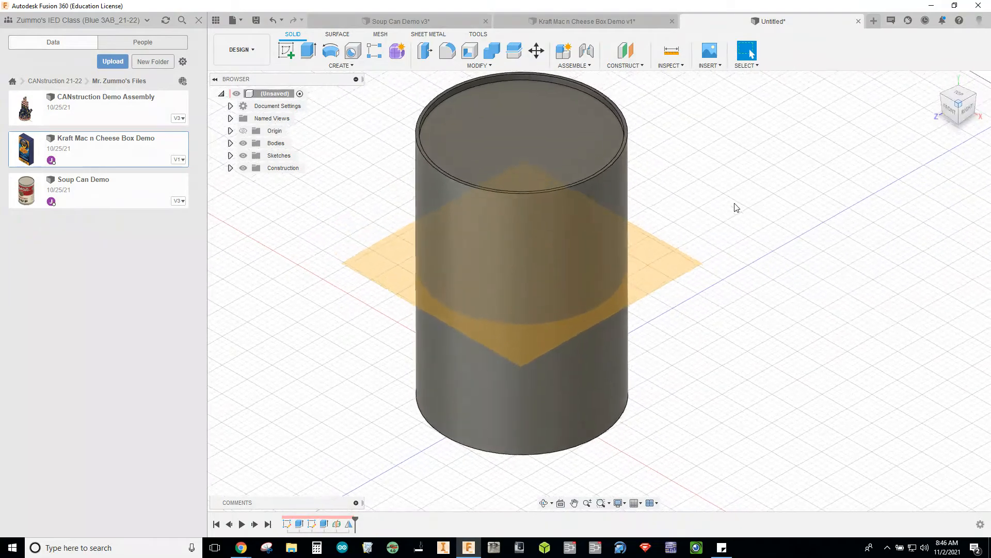
Hide the midplane that crosses the can's middle
right_click(372, 261)
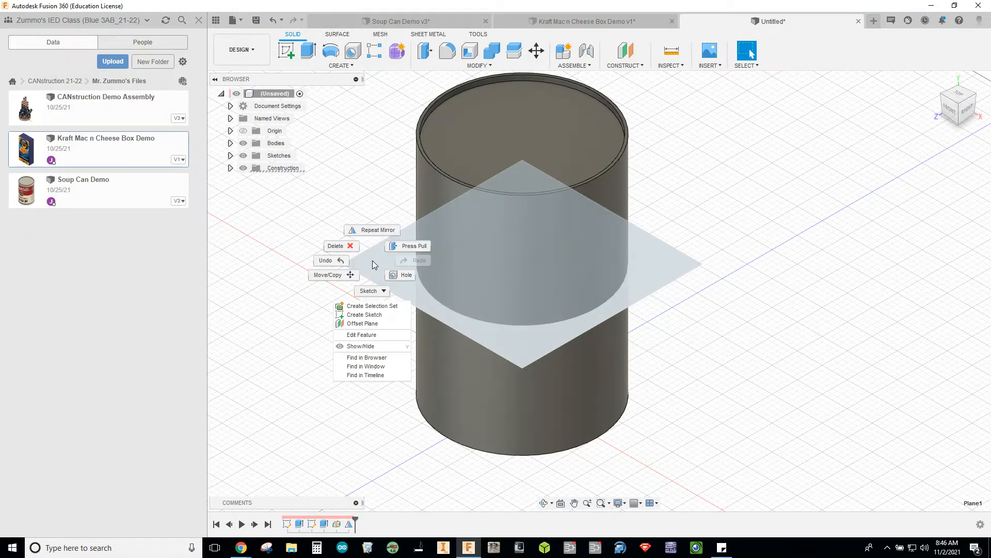
left_click(360, 348)
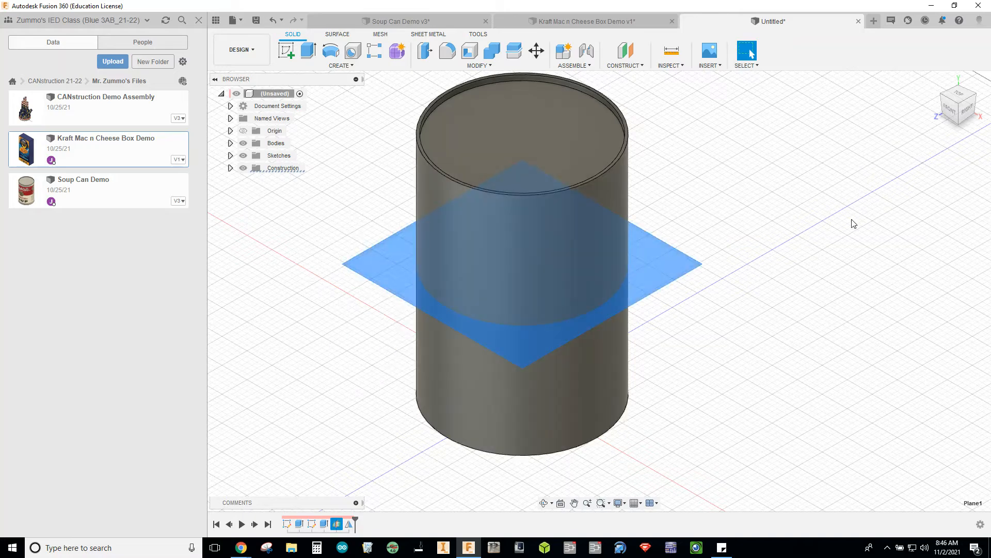
middle_click_drag(688, 168, 737, 180)
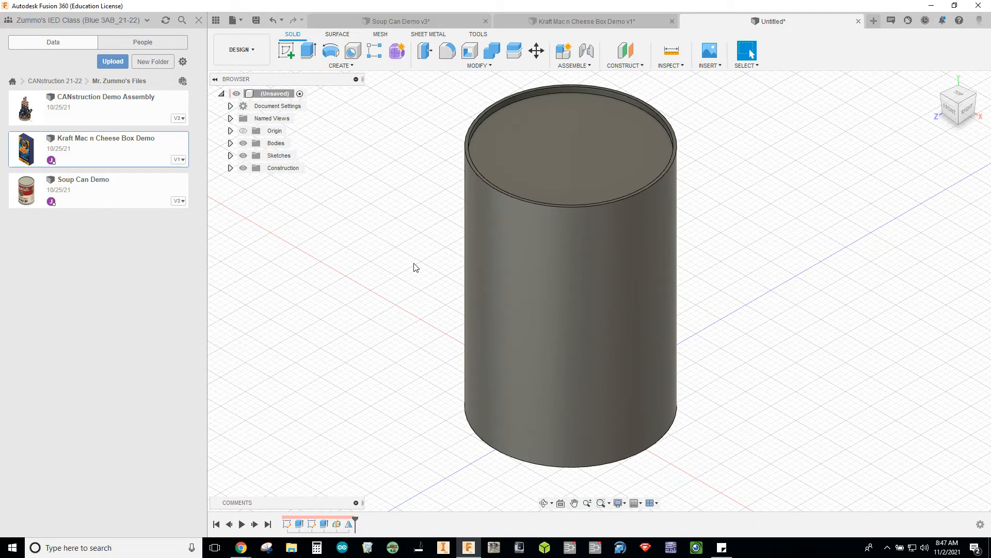
Create a construction plane offset 2.80 in from the XY plane, in front of the can
left_click(623, 66)
left_click(632, 78)
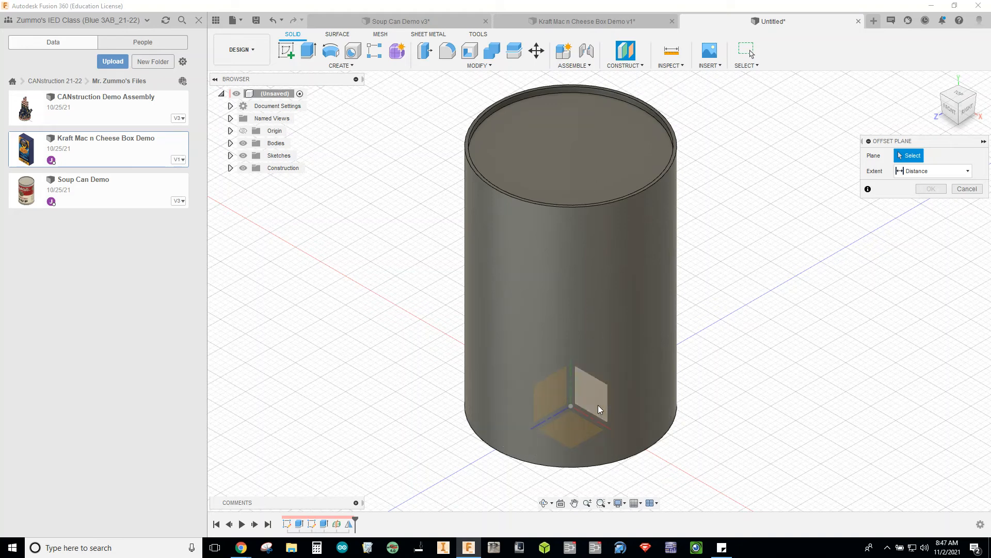
left_click(596, 388)
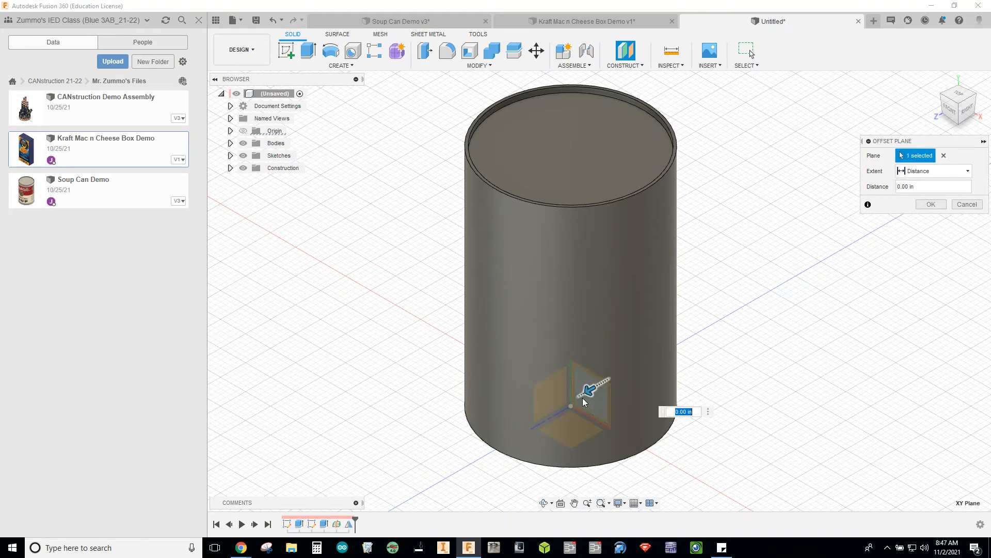
left_click_drag(533, 417, 449, 467)
middle_click_drag(429, 385, 426, 327)
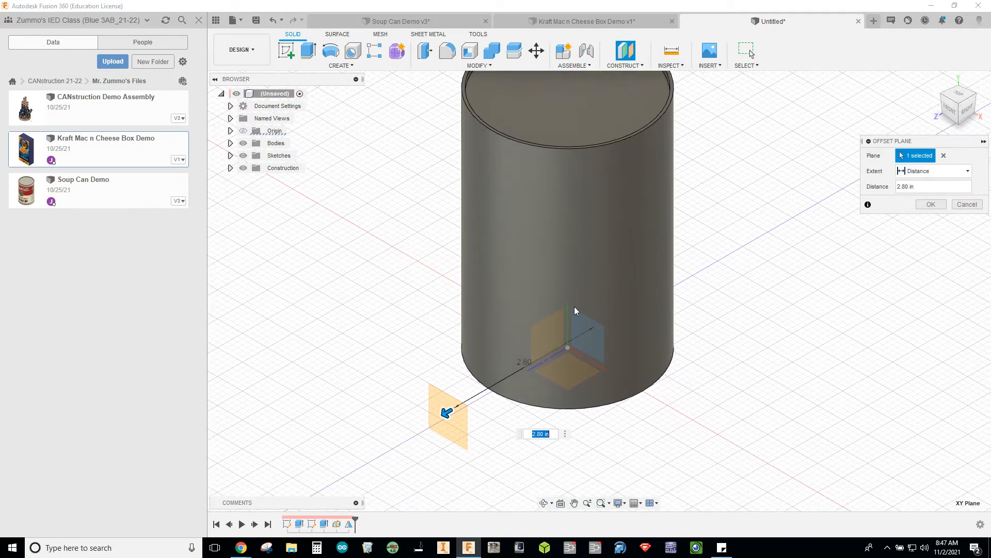
left_click(923, 205)
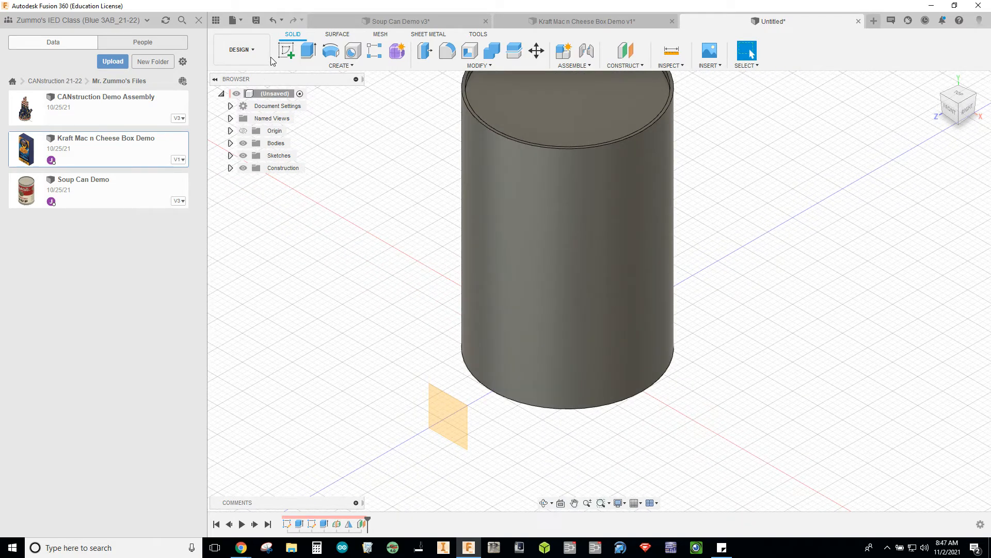
Start a sketch on the offset plane and load the soup label image "download" from the Desktop as a decal
left_click(286, 50)
left_click(451, 420)
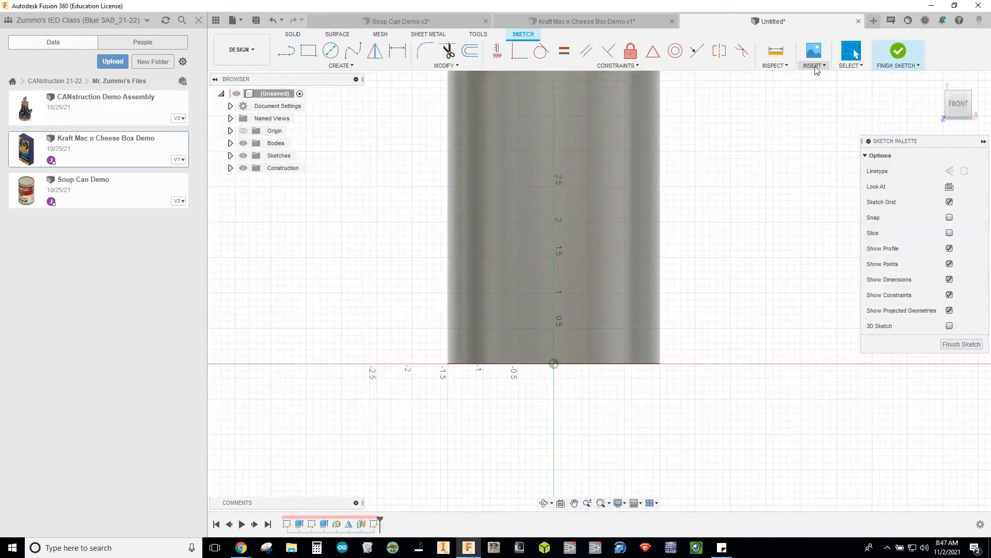
left_click(819, 66)
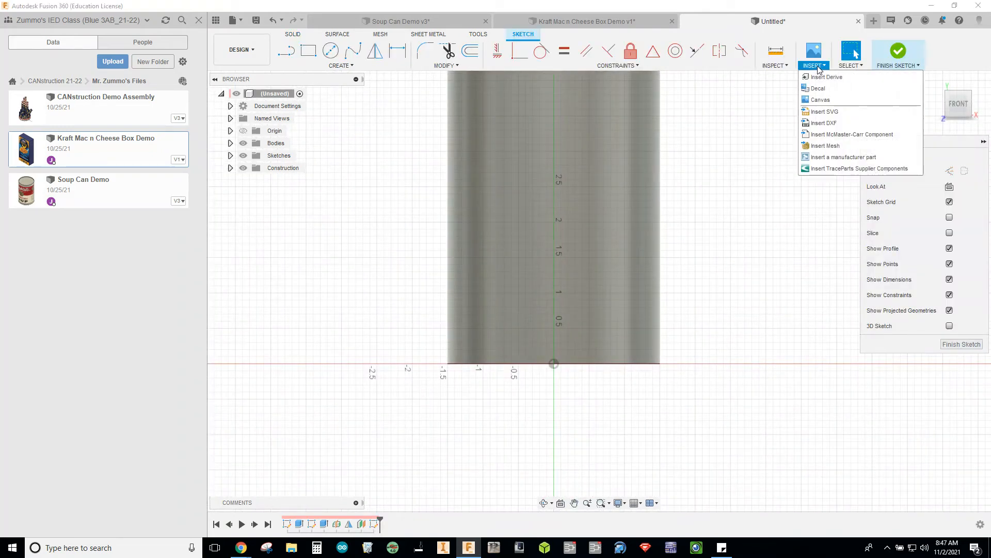
left_click(848, 87)
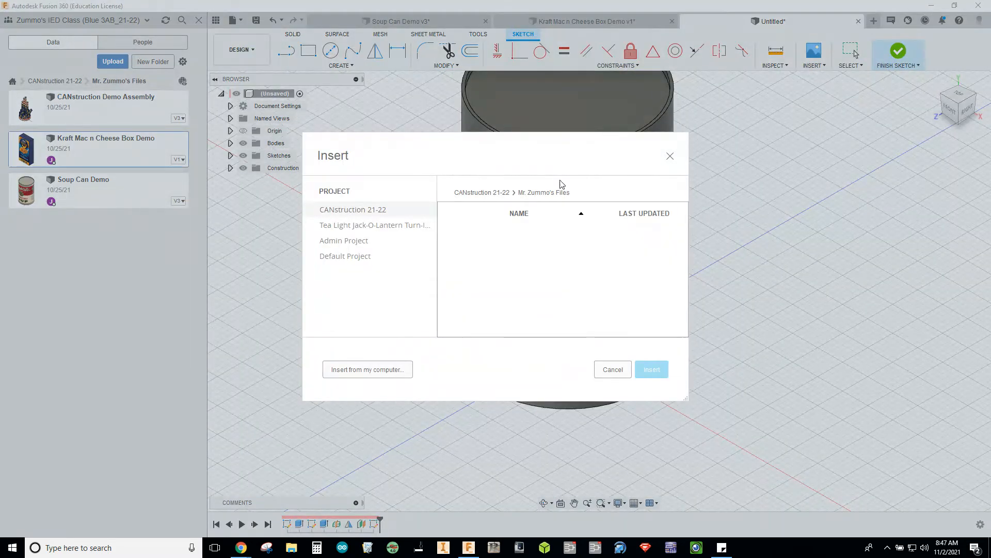
left_click(381, 371)
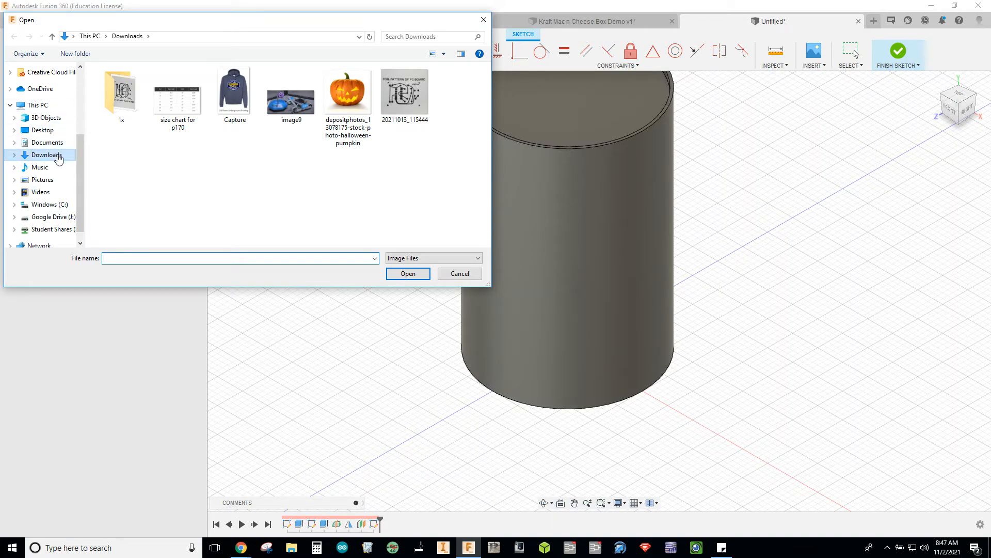
left_click(42, 130)
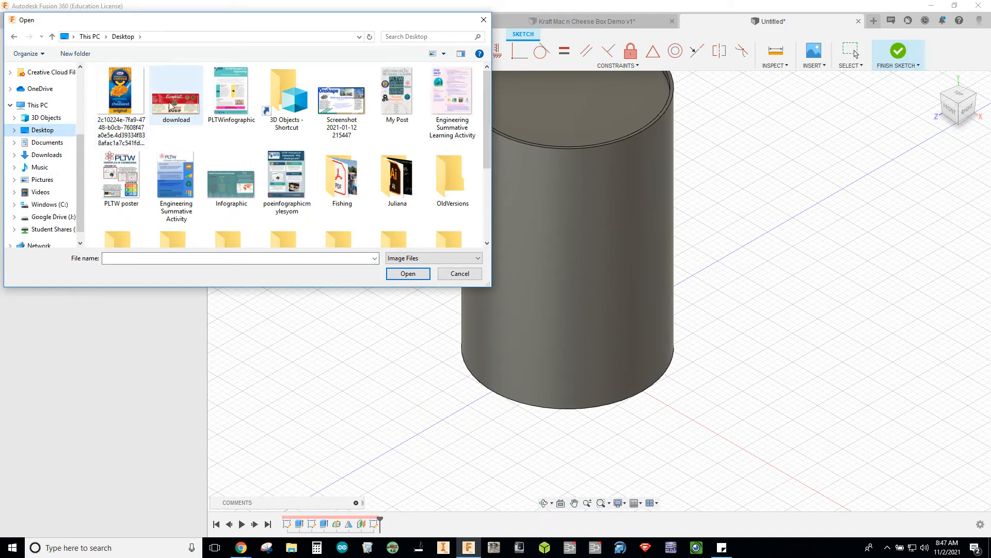
left_click(171, 106)
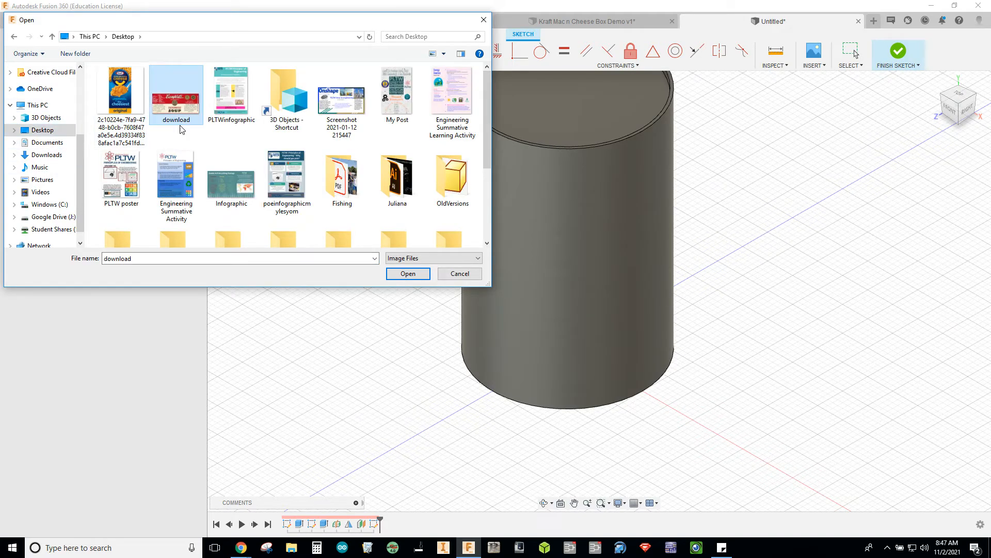
left_click(409, 274)
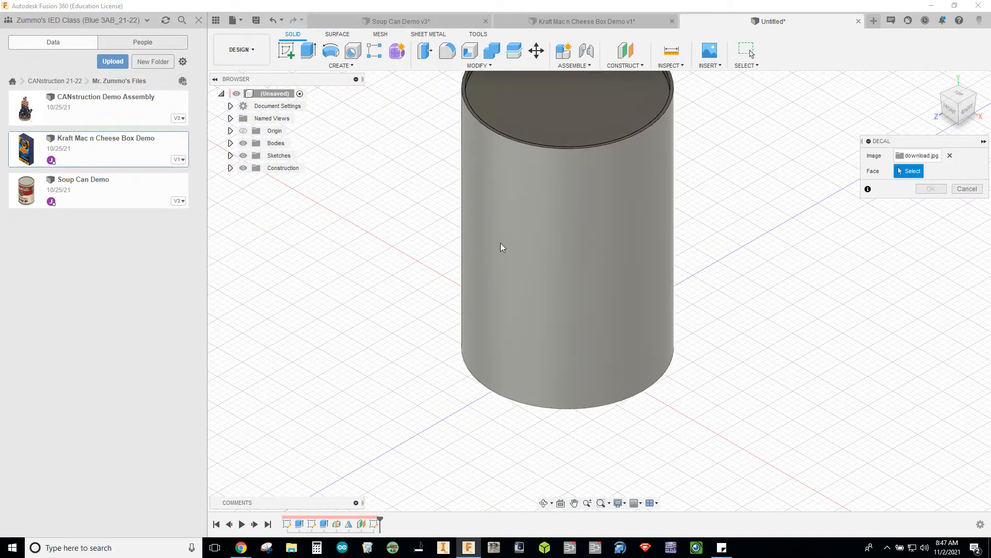
Place the label decal on the can's cylindrical side face and rotate it -90 degrees so it reads upright from the front
left_click(492, 250)
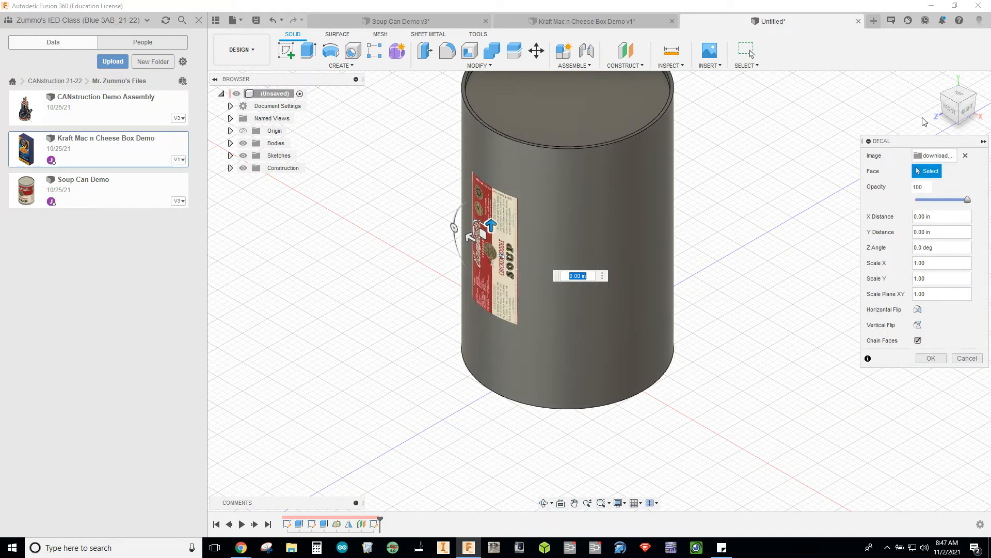
left_click(950, 109)
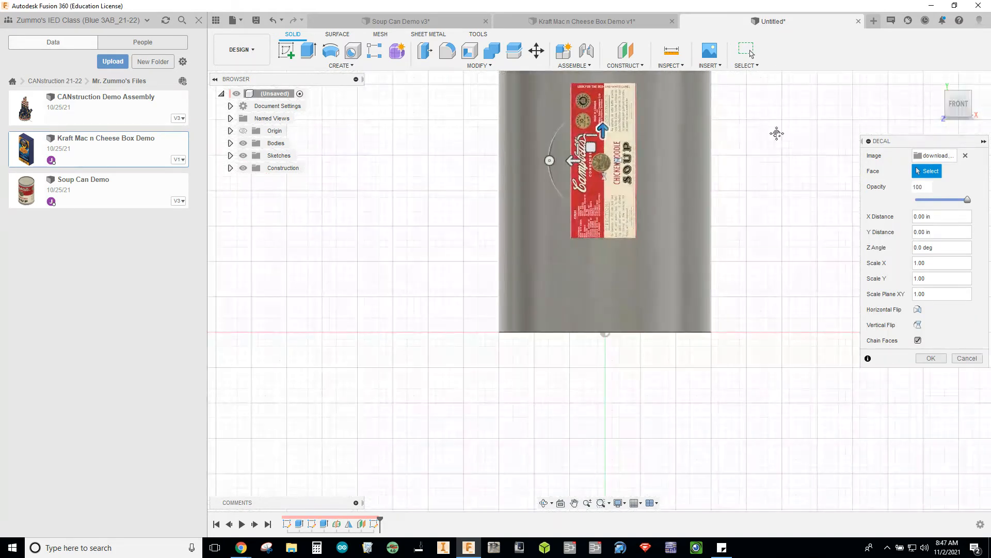
middle_click_drag(776, 134, 708, 226)
left_click(479, 255)
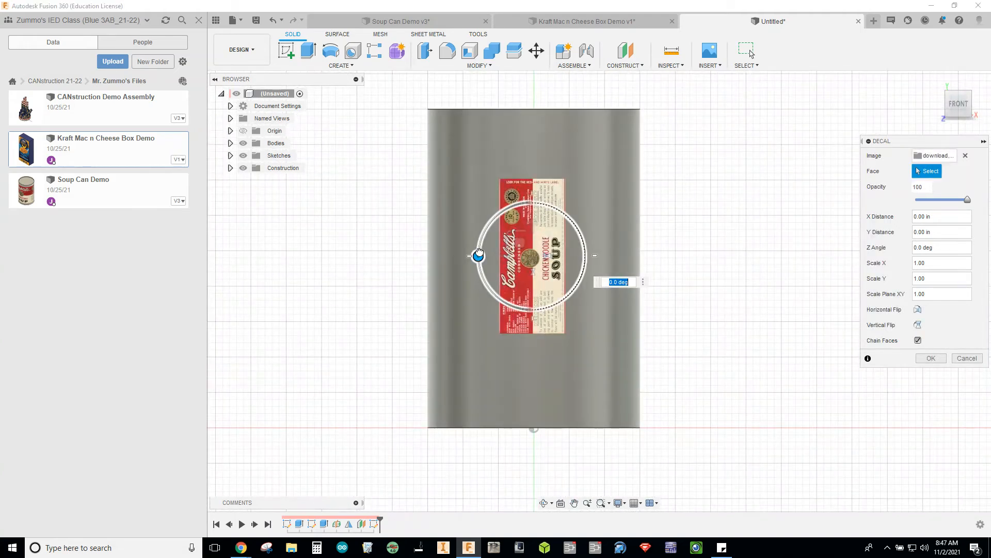
left_click_drag(479, 253, 535, 209)
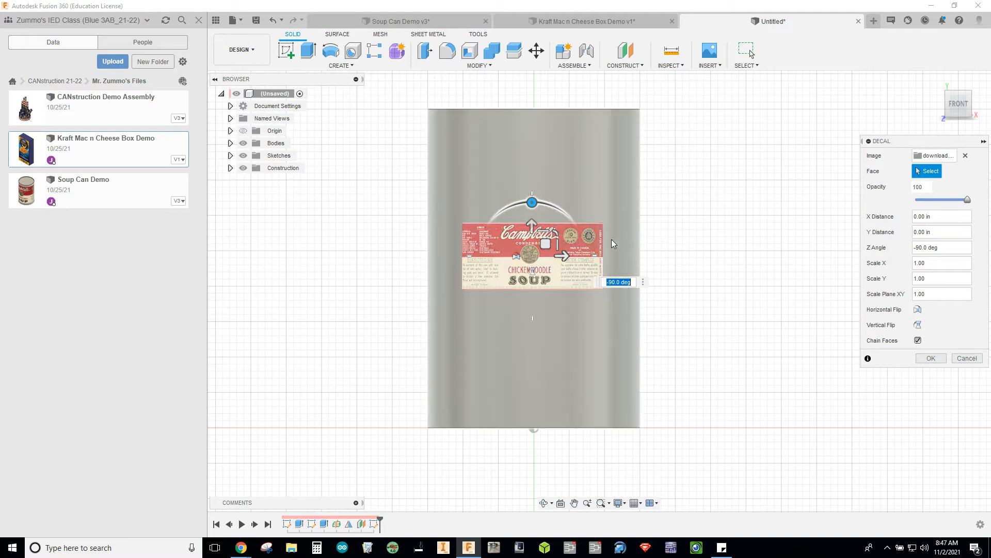
Scale the label decal up about 3.7 times, shift it down about 0.36 in and back up 0.175 in on the can's front
left_click_drag(546, 243, 660, 148)
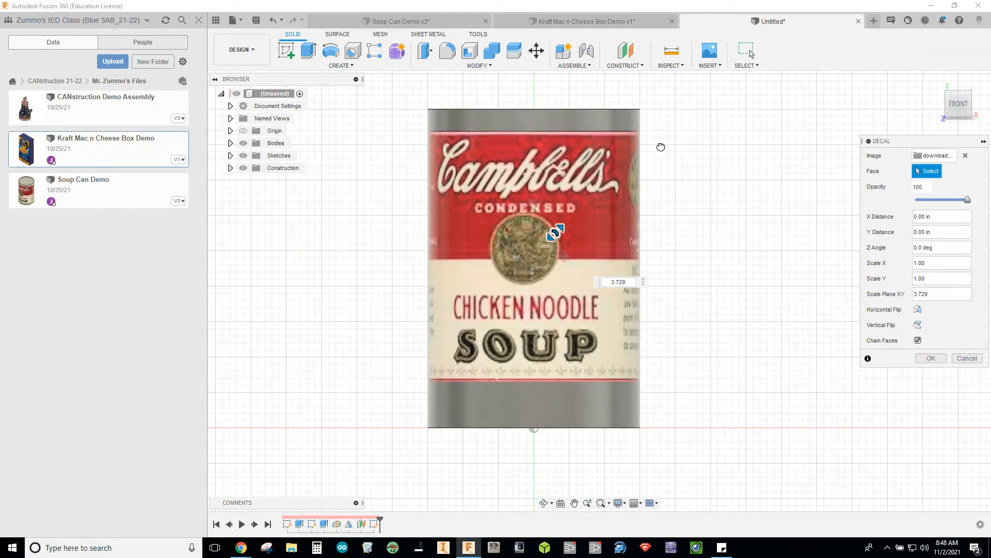
left_click_drag(546, 246, 548, 270)
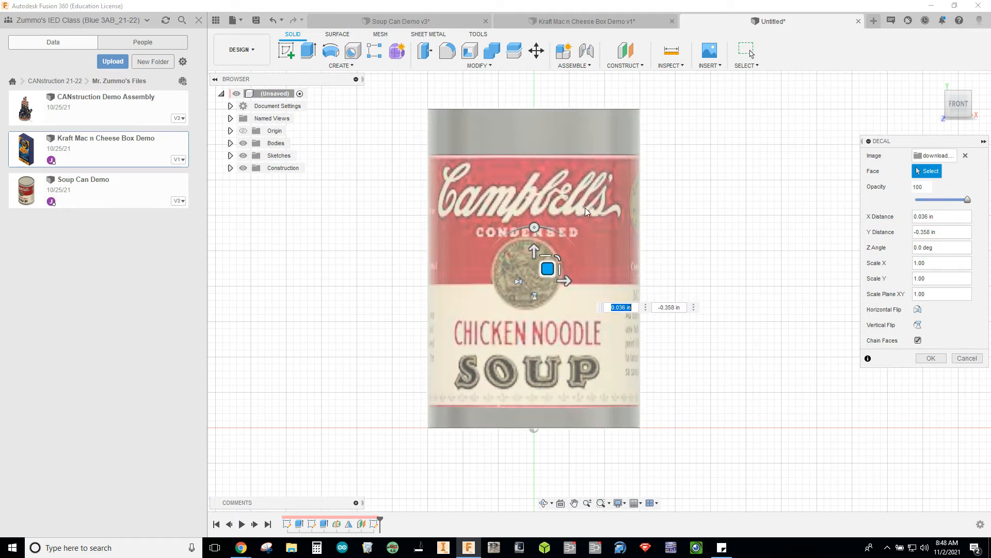
mouse_move(565, 252)
left_mouse_down()
mouse_move(546, 265)
mouse_move(546, 255)
left_mouse_up()
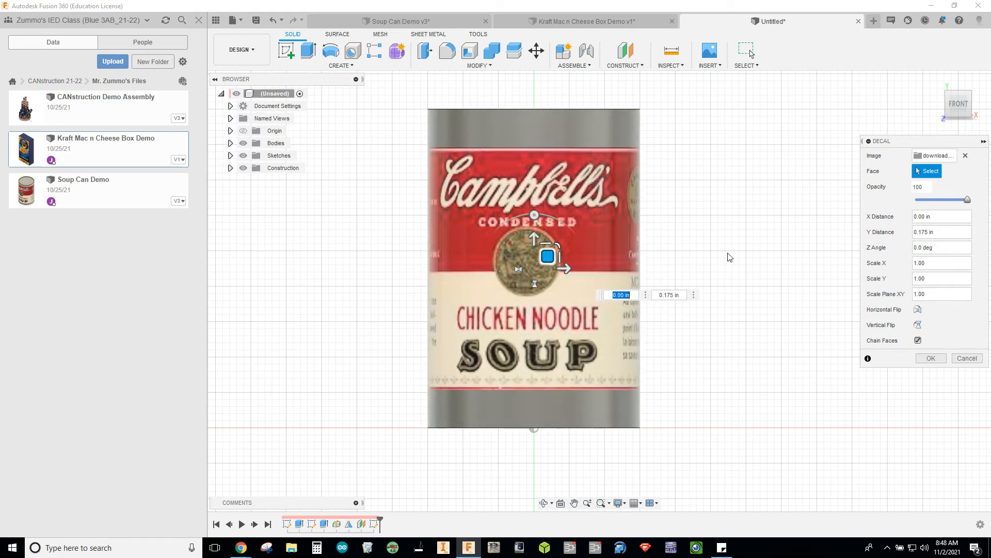
Examine where the label's ends meet on the can's back and compare it with the label seam in Soup Can Demo v3
middle_click_drag(736, 234, 572, 303, "shift")
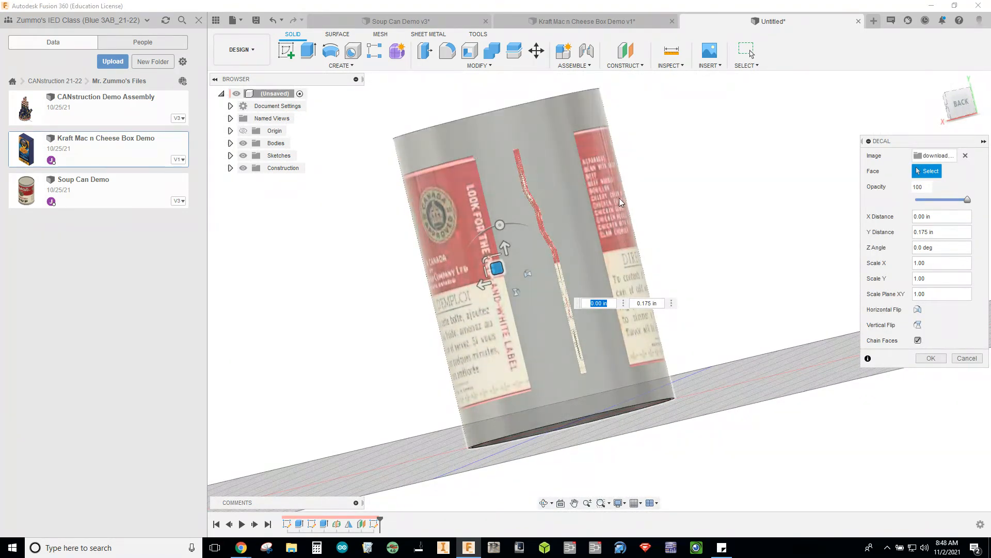
scroll(635, 215, "down", 4)
mouse_move(675, 195)
middle_mouse_down("shift")
mouse_move(702, 198)
mouse_move(685, 201)
middle_mouse_up("shift")
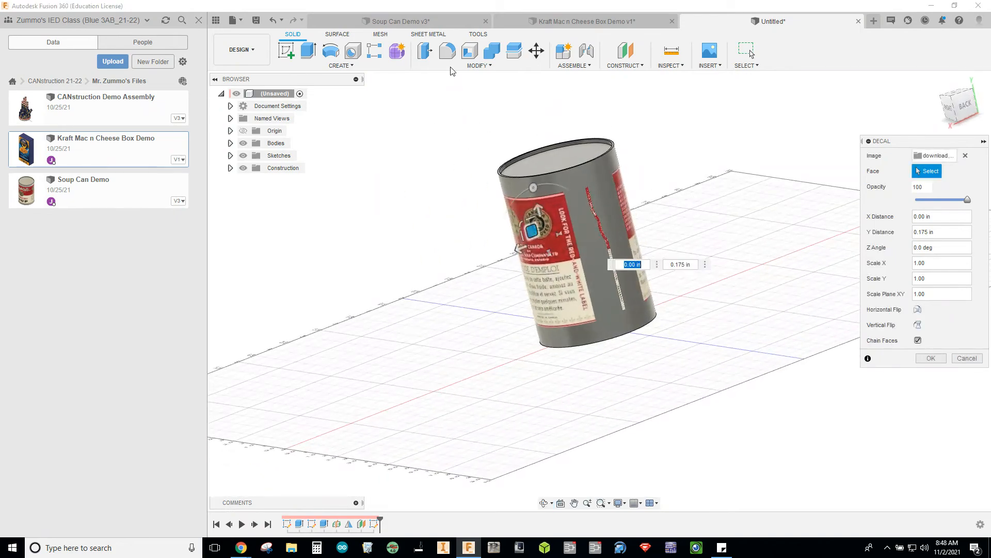
left_click(398, 21)
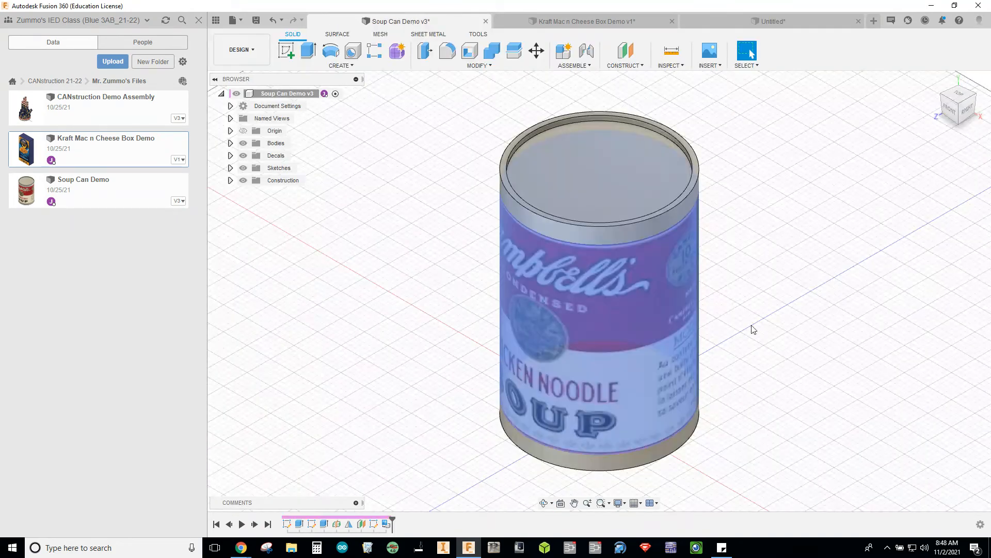
middle_click_drag(804, 292, 634, 211, "shift")
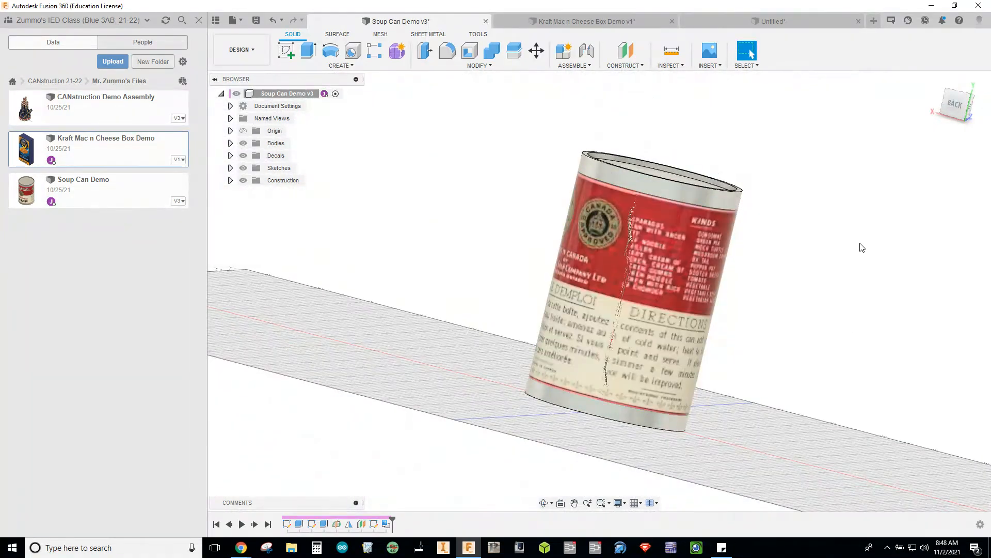
middle_click_drag(777, 265, 748, 242)
scroll(726, 249, "down", 2)
scroll(726, 249, "up", 6)
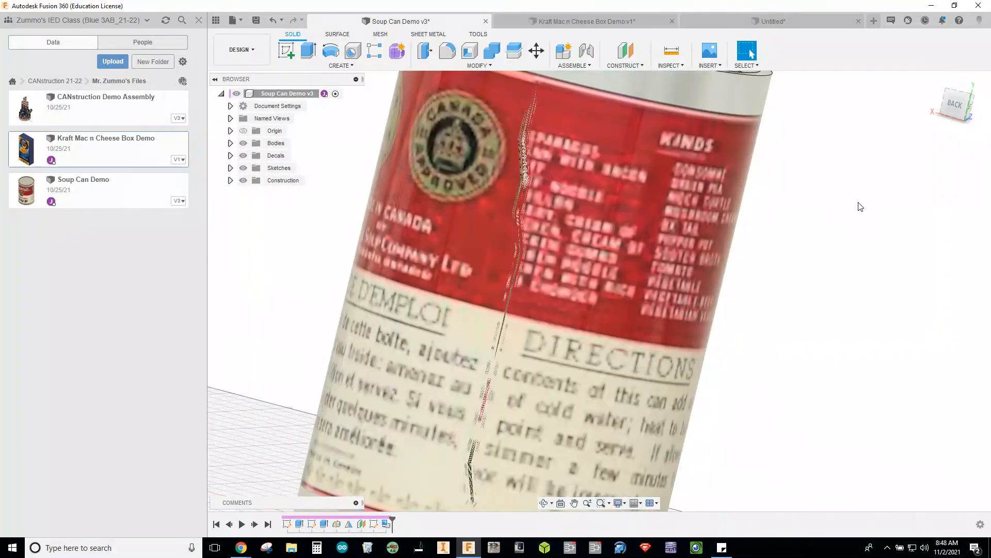
scroll(836, 196, "down", 5)
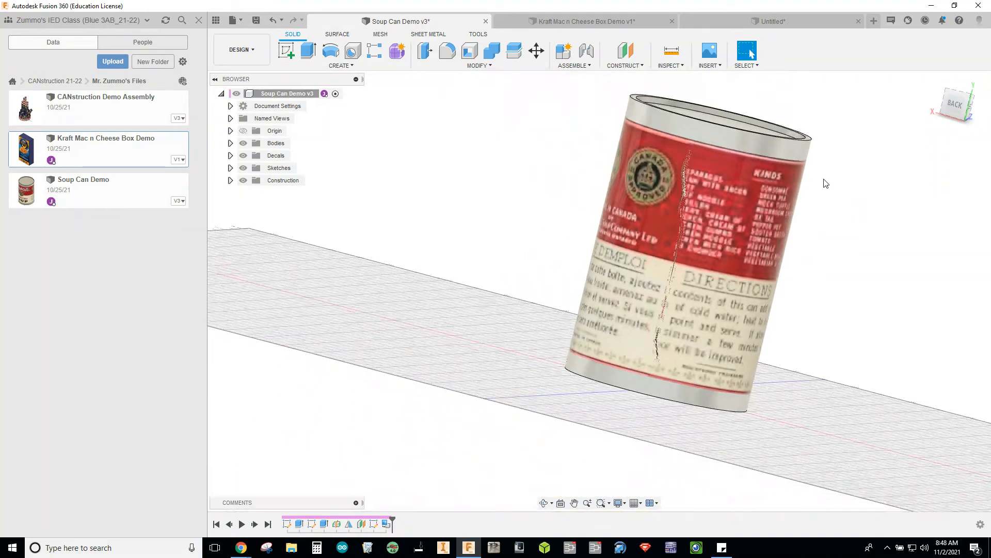
Apply the Aluminum physical material from the metal library to the can body in the untitled design
left_click(737, 20)
mouse_move(484, 248)
middle_mouse_down("shift")
mouse_move(385, 207)
mouse_move(498, 207)
mouse_move(380, 235)
mouse_move(499, 223)
mouse_move(478, 226)
mouse_move(481, 264)
middle_mouse_up("shift")
scroll(480, 230, "down", 2)
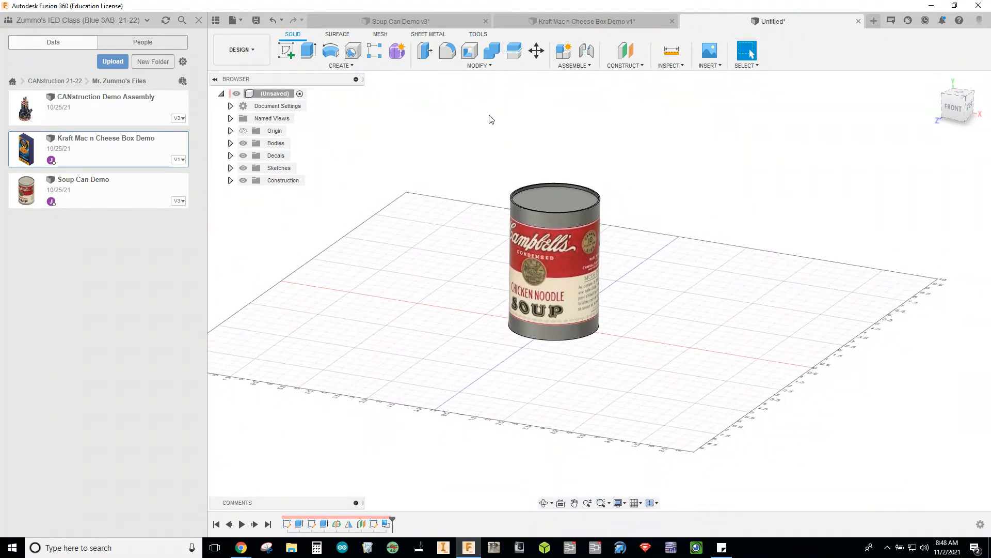
left_click(477, 65)
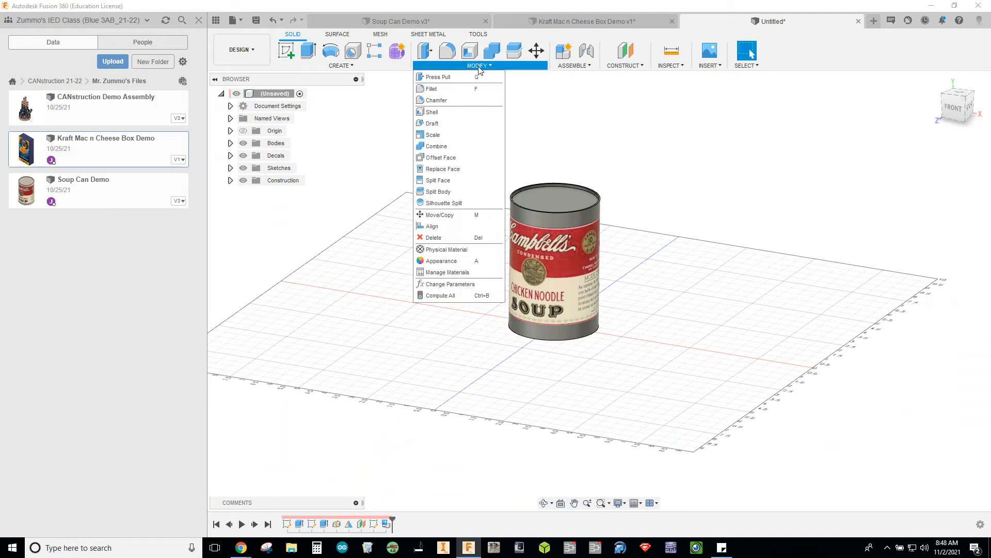
left_click(459, 257)
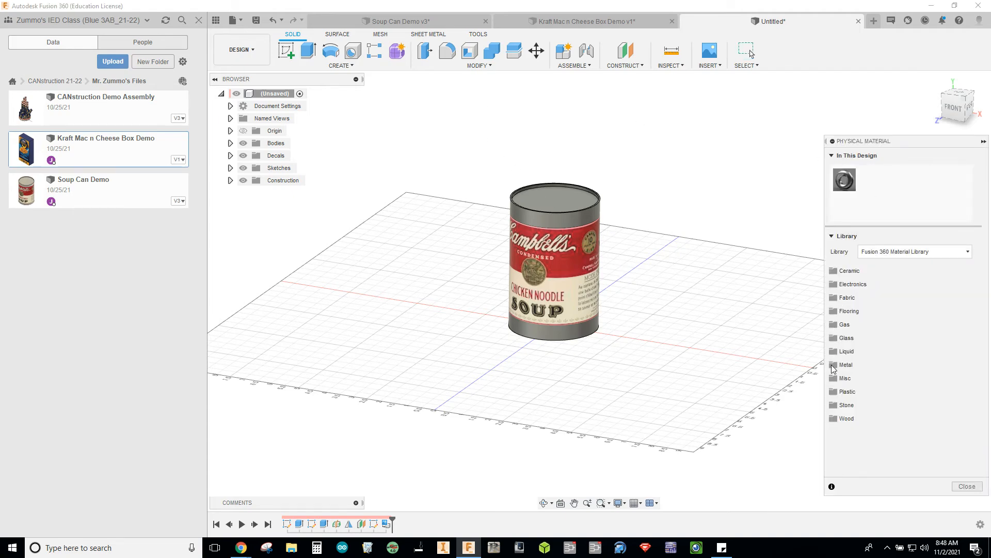
left_click(844, 365)
scroll(922, 397, "down", 1)
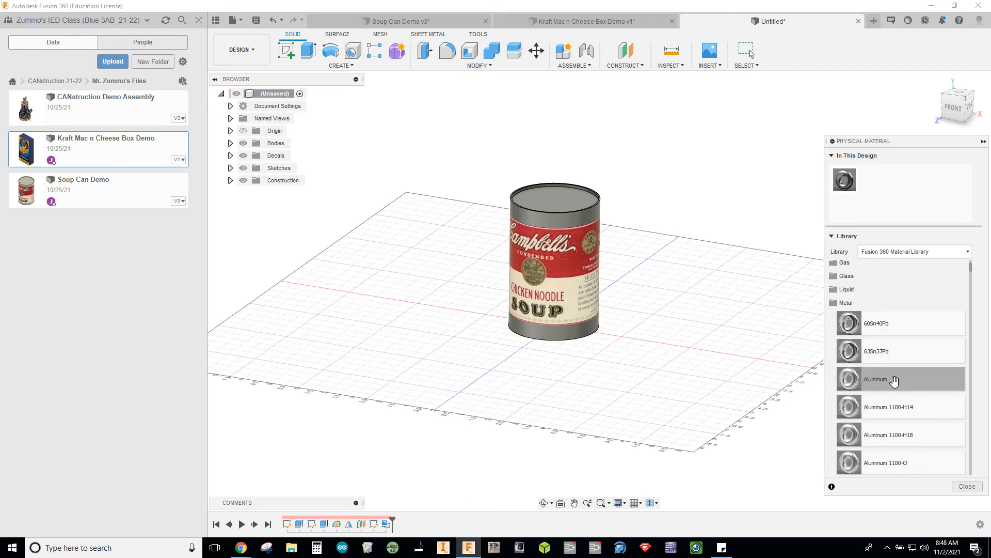
left_click_drag(892, 380, 569, 215)
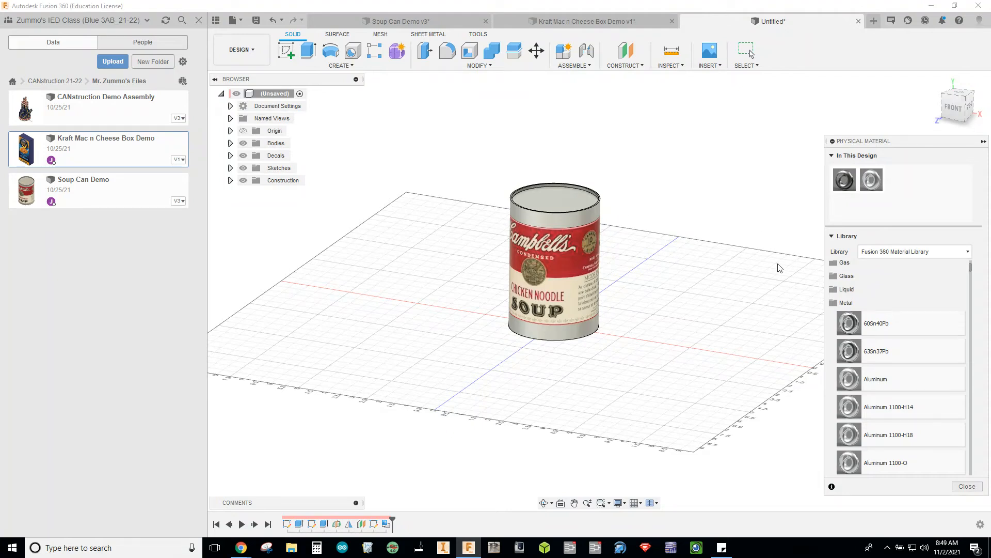
left_click(983, 141)
middle_click_drag(491, 134, 506, 149)
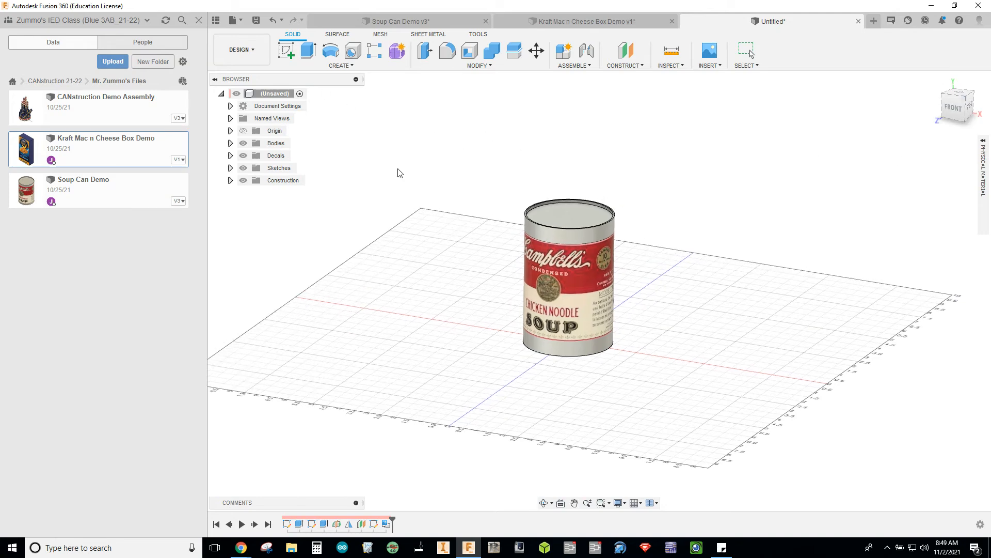
Save the design as "Soup Can from Demo Video" in the teacher's files folder of the CANstruction 21-22 project
left_click(236, 23)
left_click(274, 129)
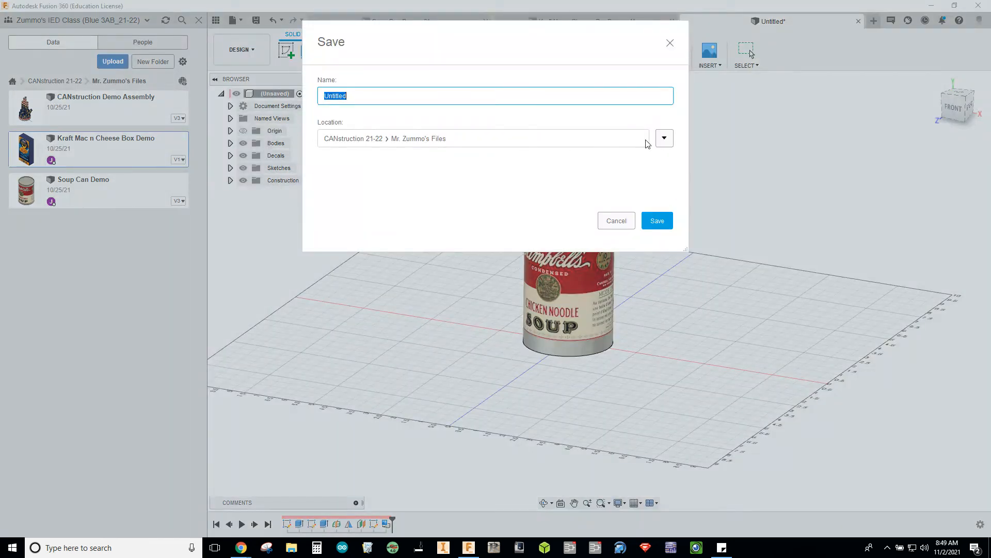
left_click(665, 138)
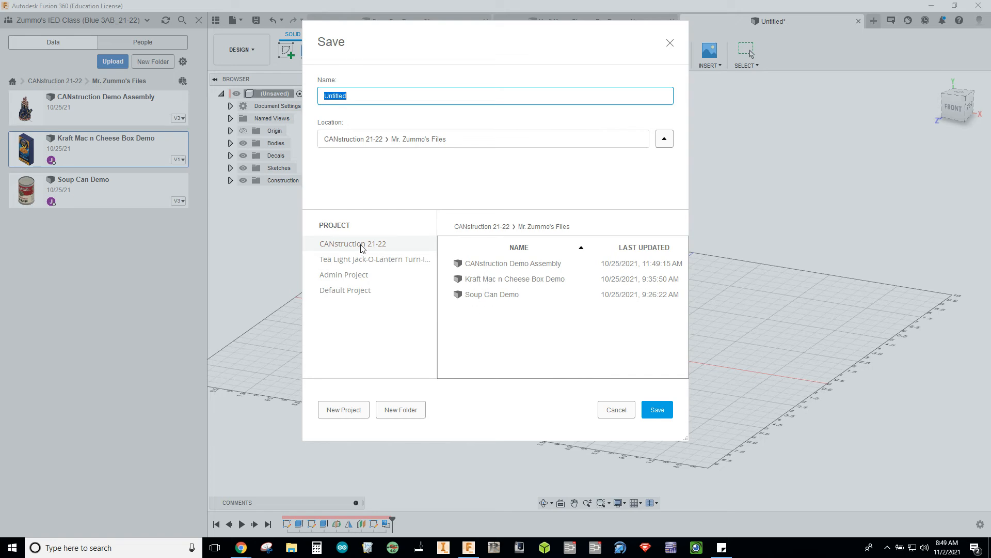
left_click(504, 227)
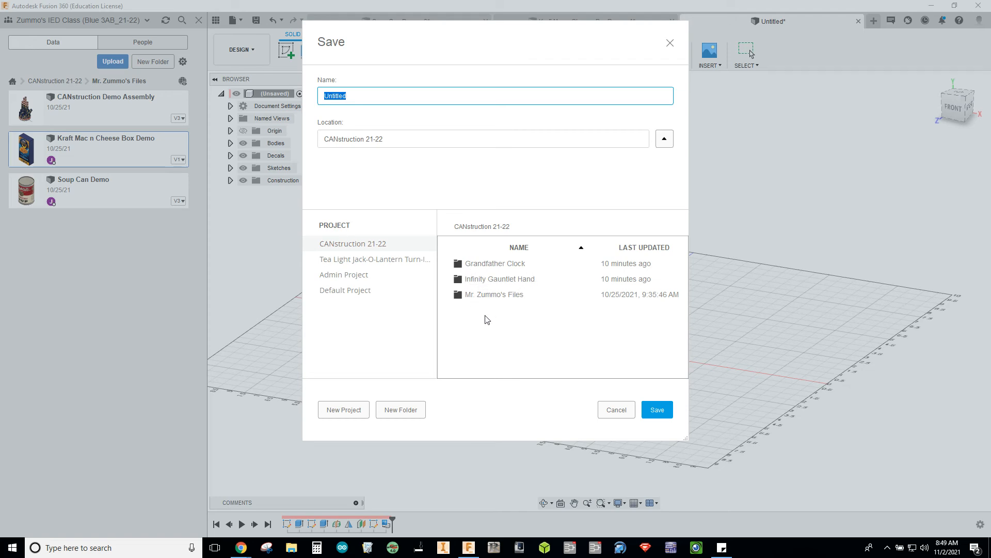
double_click(480, 294)
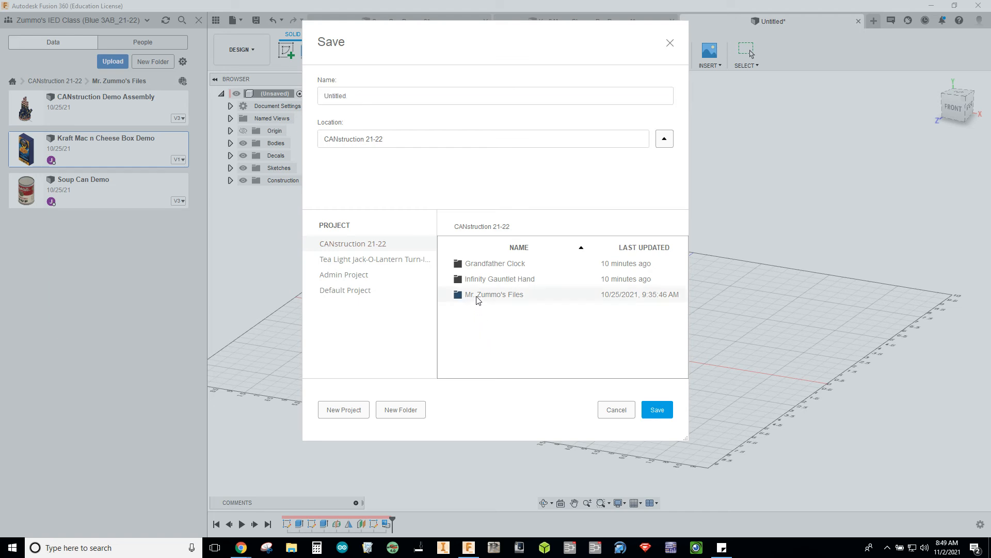
double_click(354, 92)
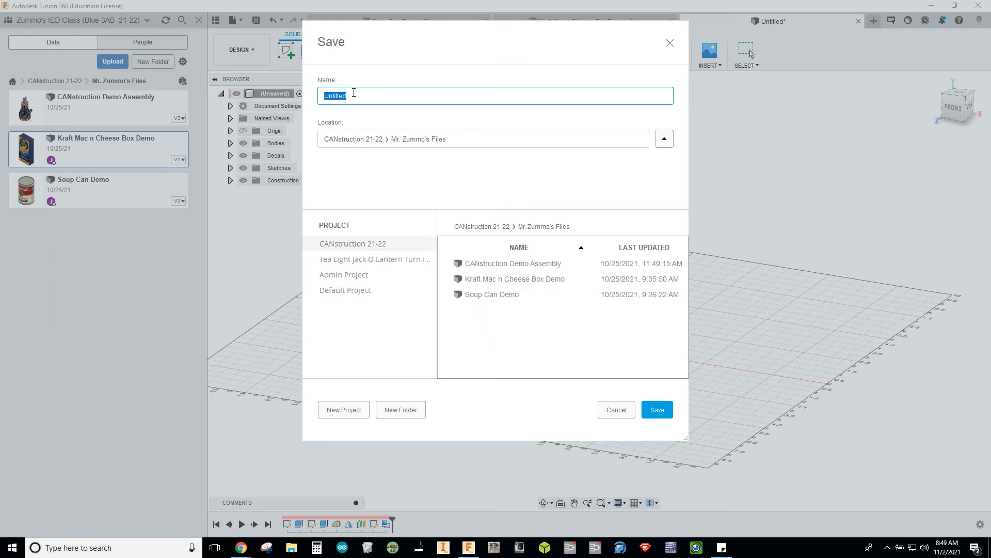
type("Soup Can from Demo Video")
left_click(658, 410)
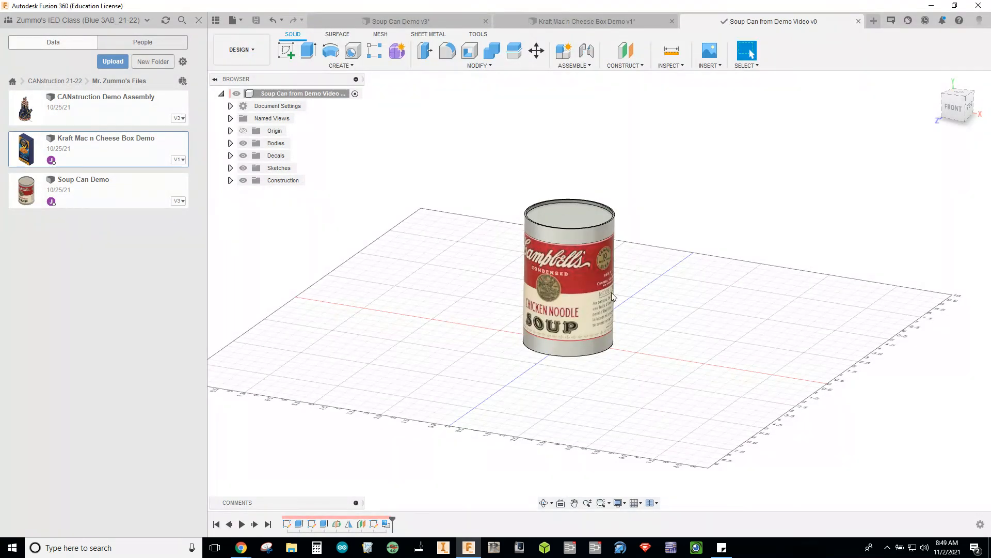
Examine the base rectangle sketch and the extrusion settings of the box in Kraft Mac n Cheese Box Demo
left_click(562, 22)
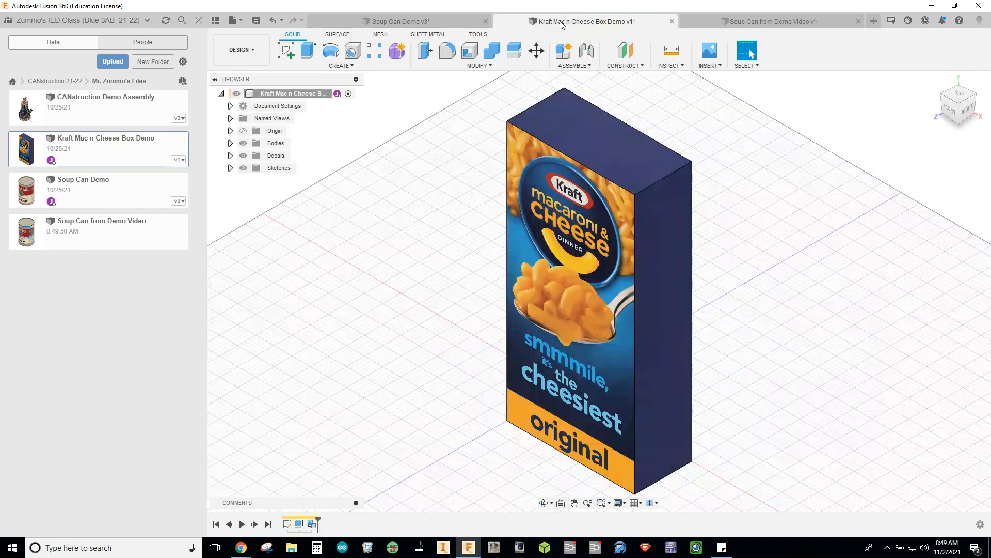
double_click(289, 526)
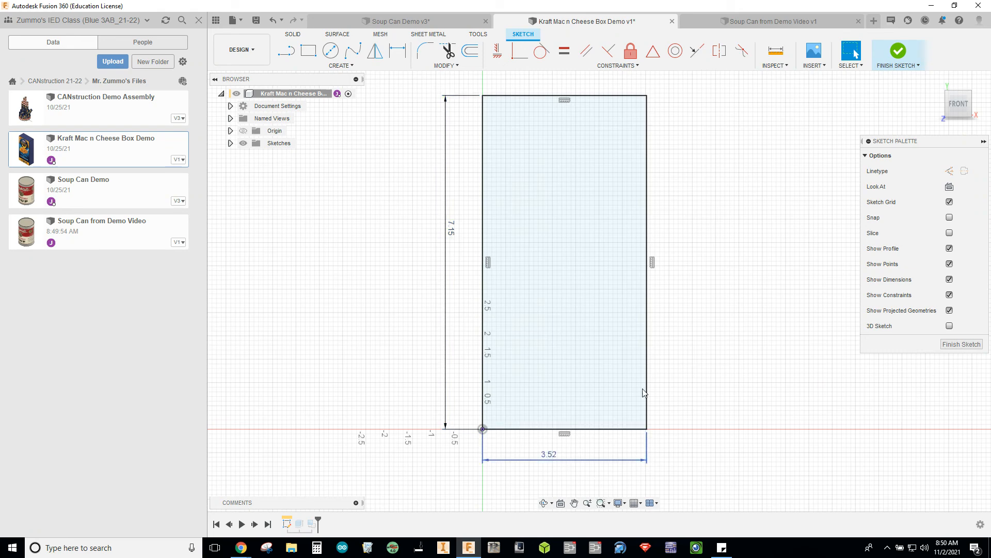
left_click(898, 50)
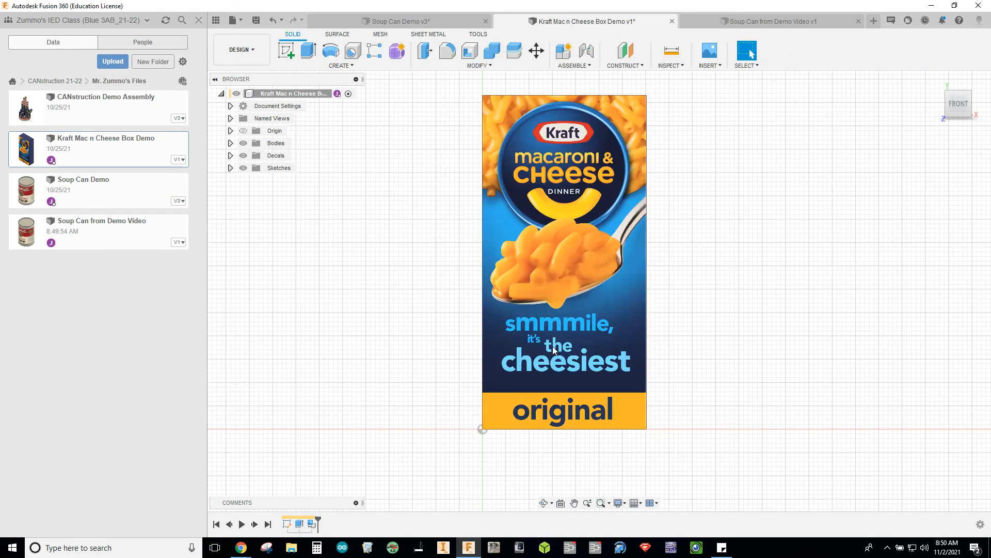
double_click(298, 523)
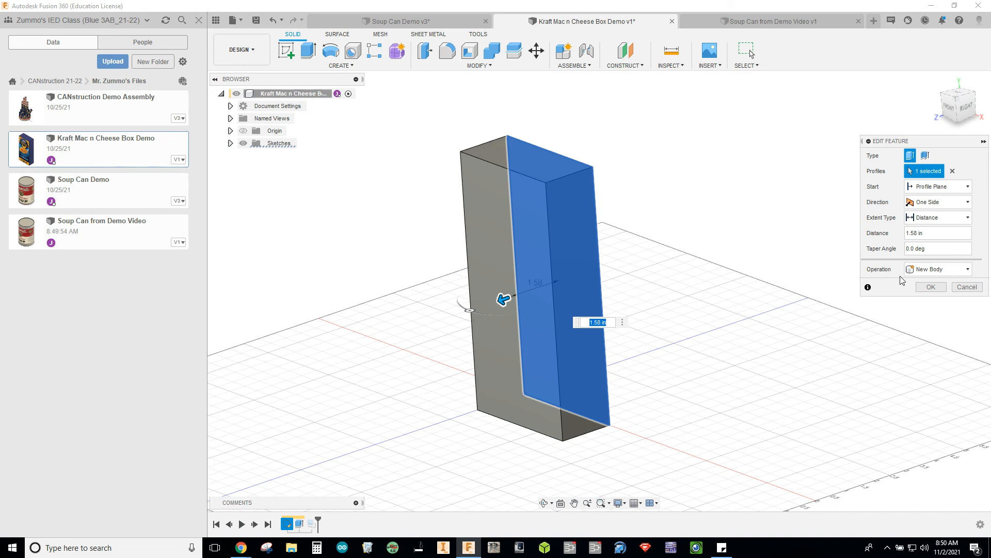
left_click(965, 288)
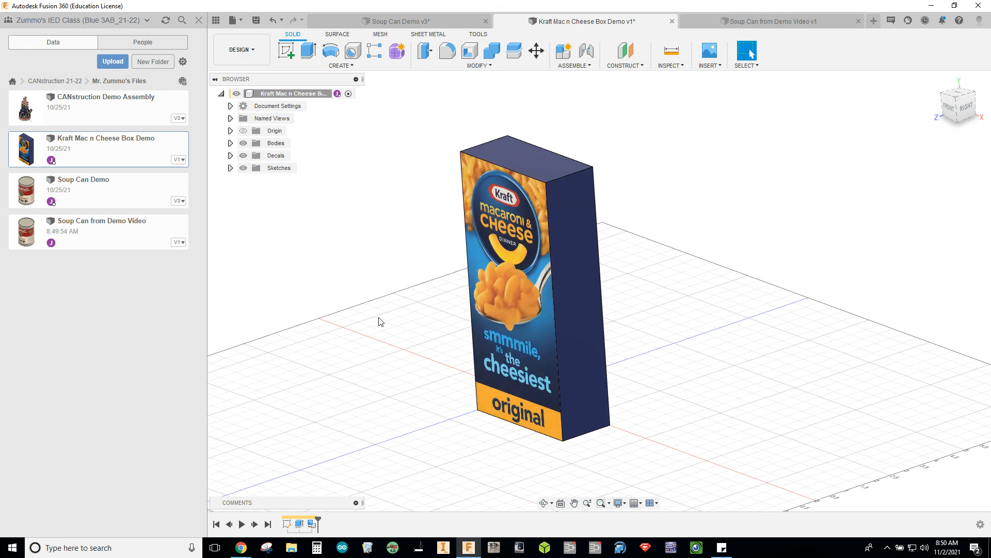
middle_click_drag(379, 317, 398, 302, "shift")
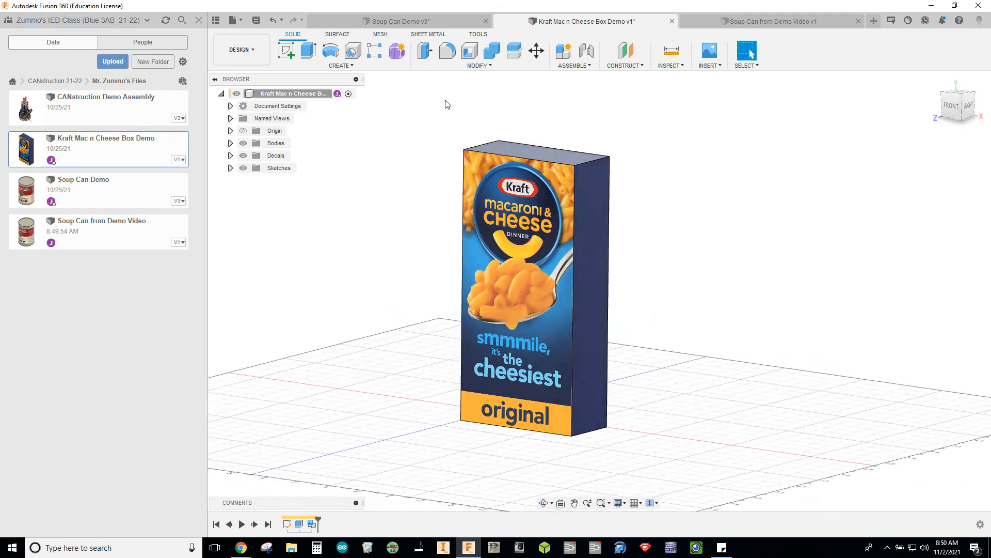
Return to the Soup Can Demo design and view the finished can from its labelled front
left_click(418, 22)
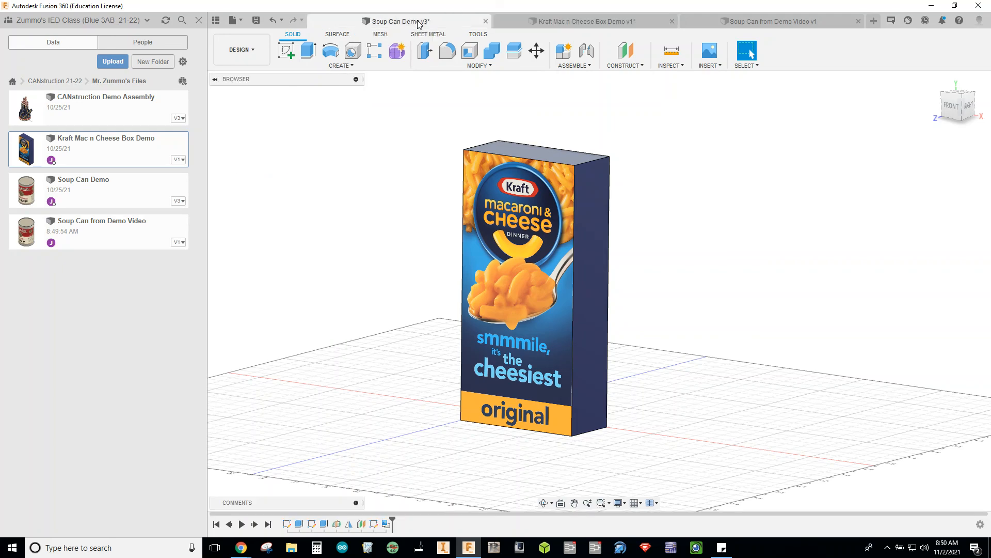
scroll(570, 238, "down", 2)
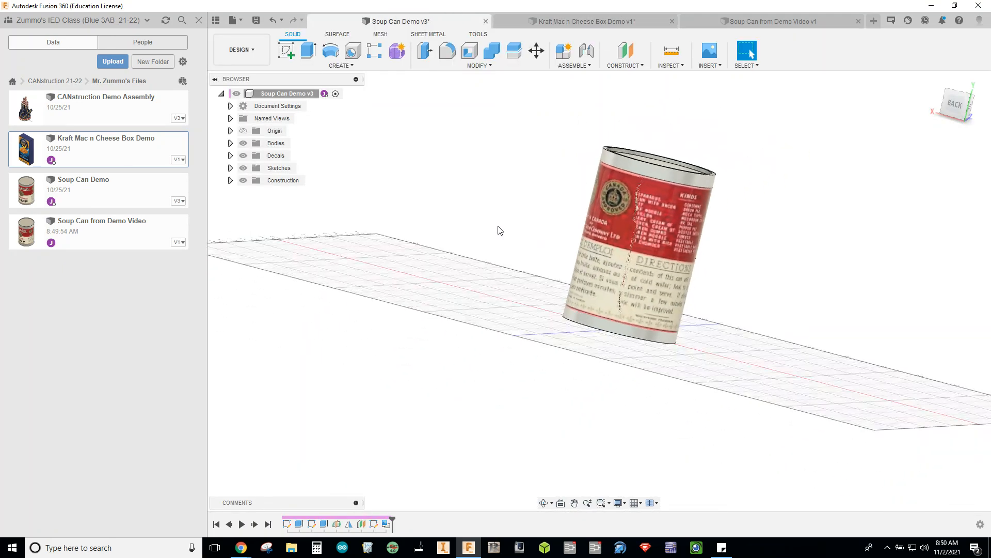
middle_click_drag(500, 230, 684, 235, "shift")
scroll(644, 222, "down", 3)
scroll(635, 243, "up", 5)
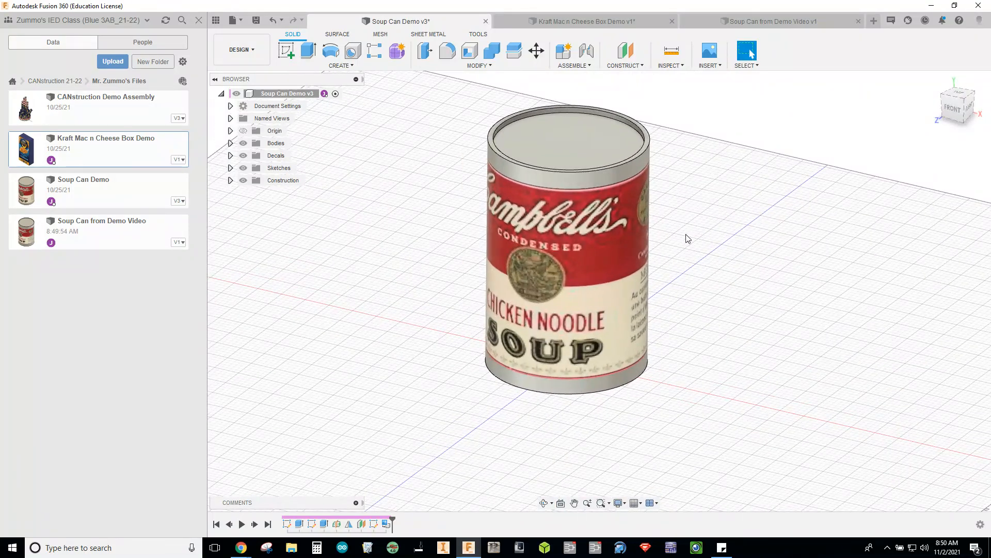